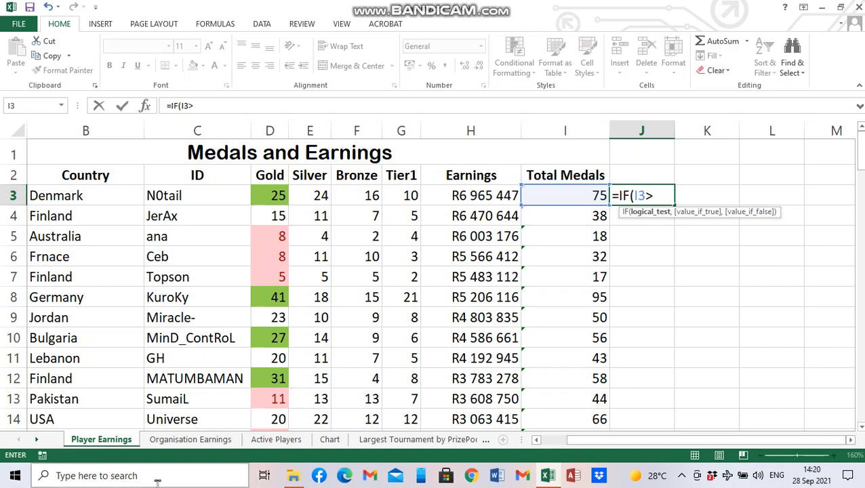
# Set the logical test of the IF formula in J3 to I3 greater than the average of I3:I102
pyautogui.write('avergae')
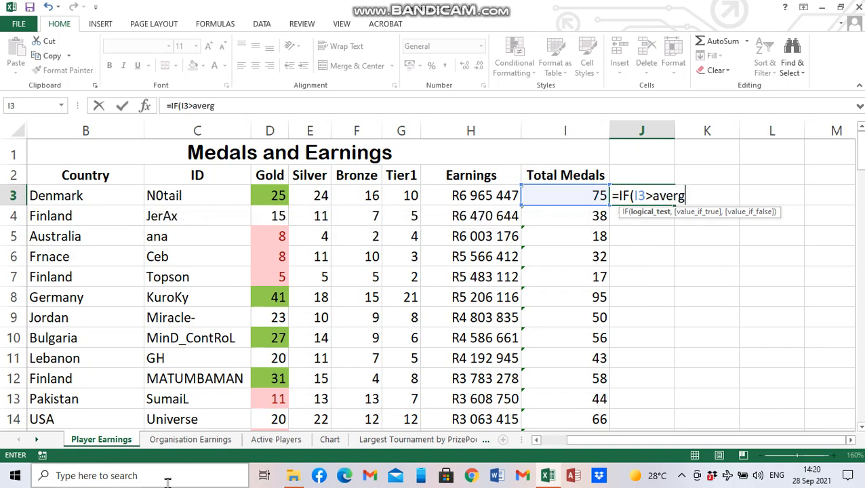
pyautogui.press('BackSpace')
pyautogui.press('BackSpace')
pyautogui.press('BackSpace')
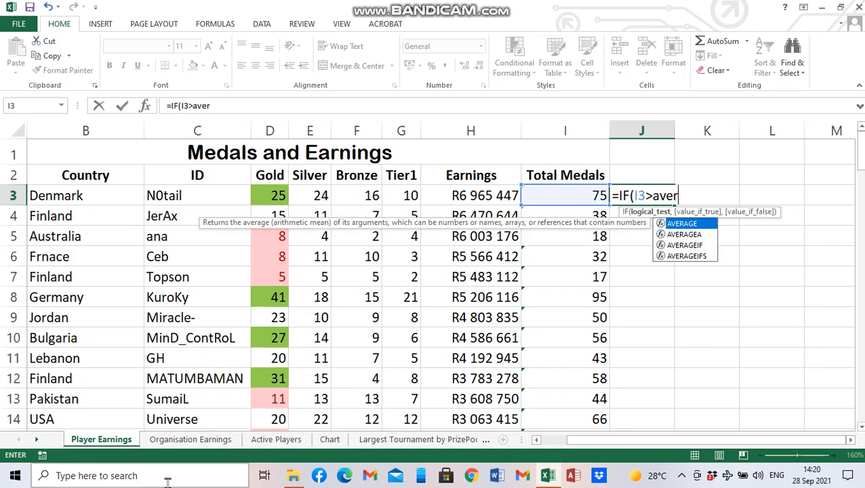
pyautogui.write('age(')
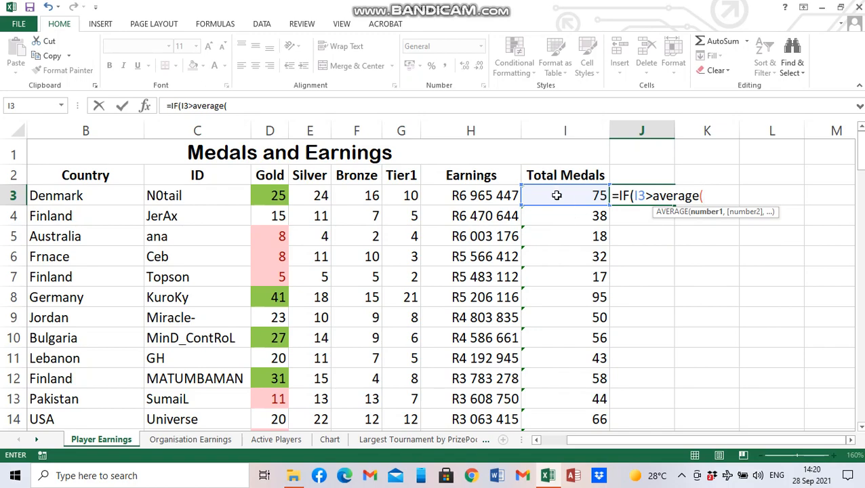
pyautogui.moveTo(556, 195); pyautogui.dragTo(587, 328)
pyautogui.scroll(8, 591, 271)
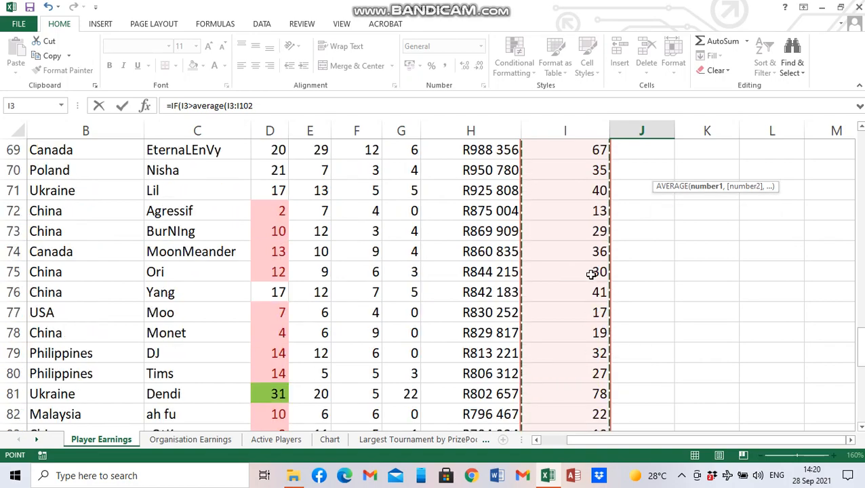
pyautogui.scroll(20, 591, 272)
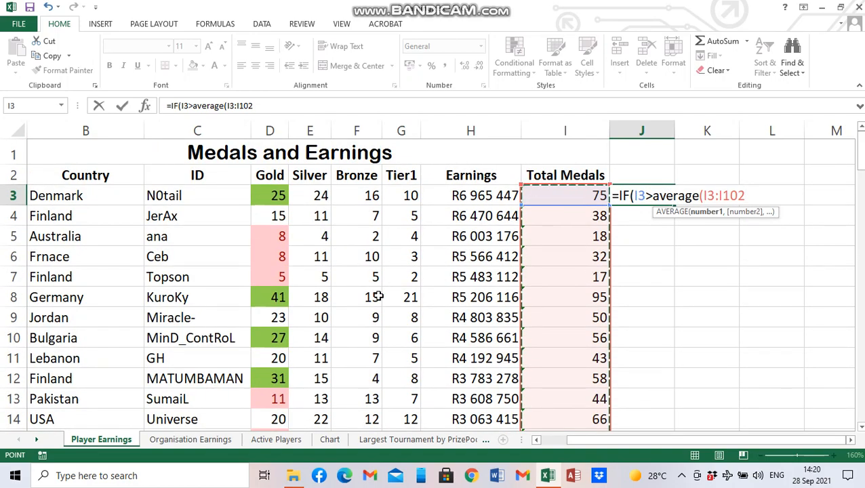
pyautogui.write(')')
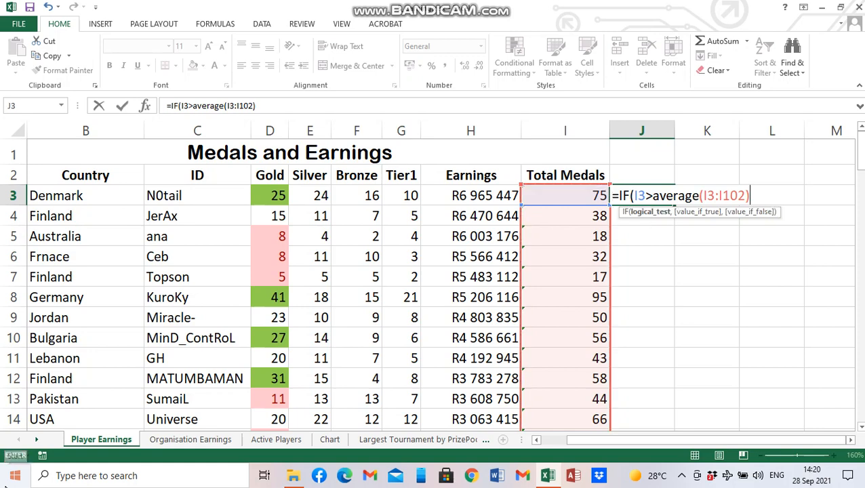
pyautogui.write(',')
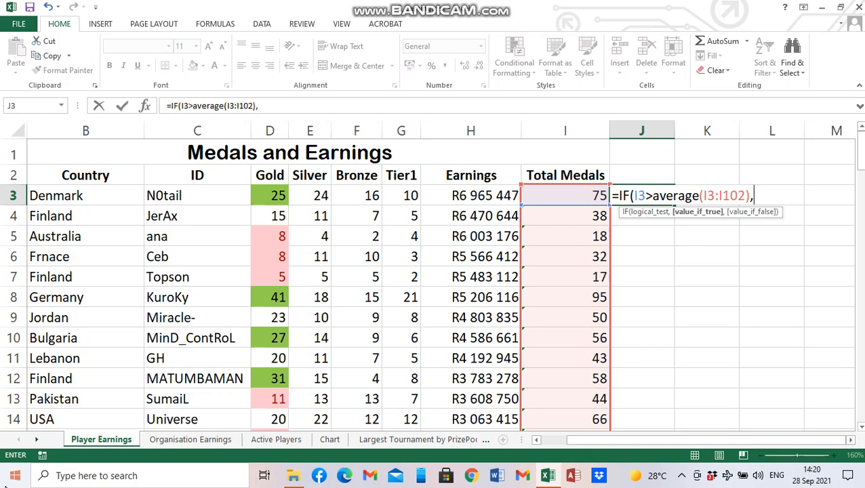
# Complete the IF formula in J3 to return "Above Average" when true and "Average" when false
pyautogui.write('"Above')
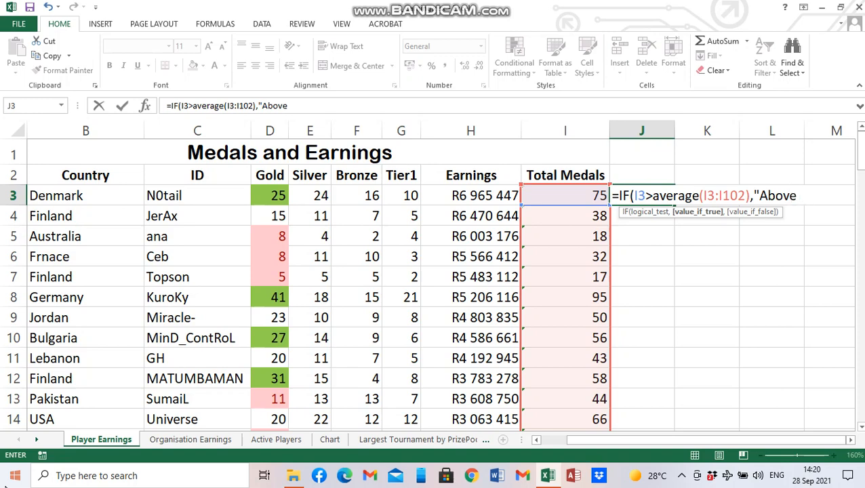
pyautogui.write(' Avergae')
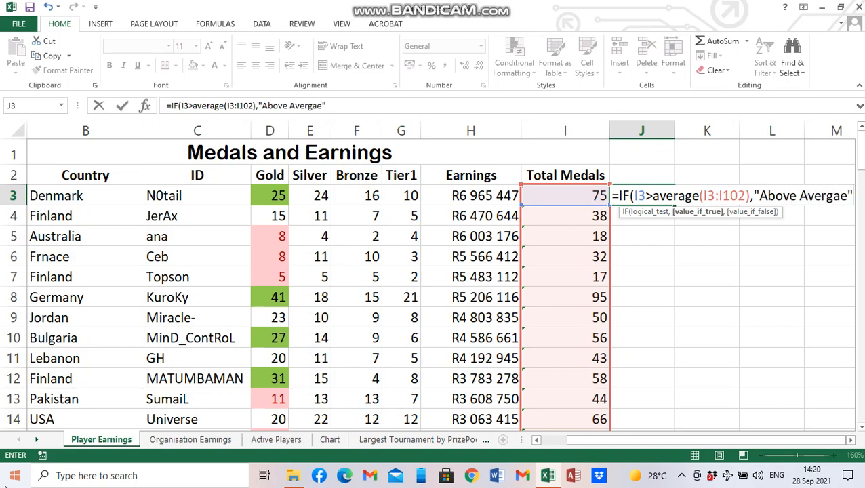
pyautogui.press('BackSpace')
pyautogui.press('BackSpace')
pyautogui.press('BackSpace')
pyautogui.write('age", ')
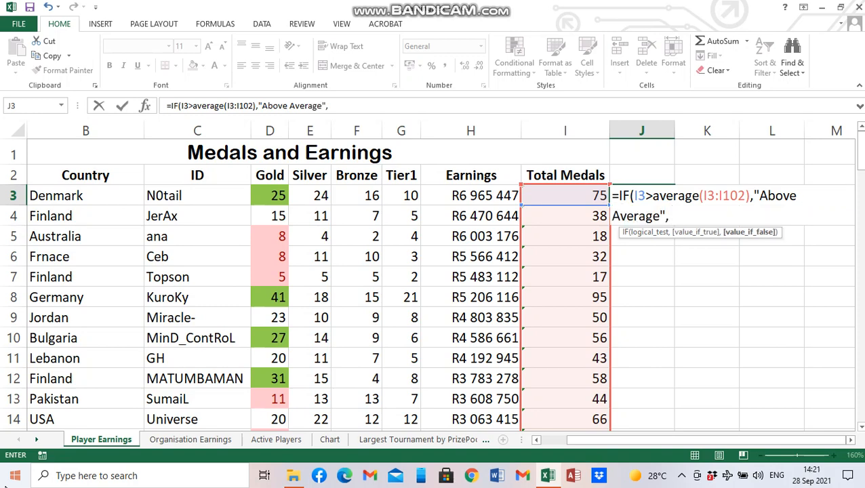
pyautogui.write('"Avergae')
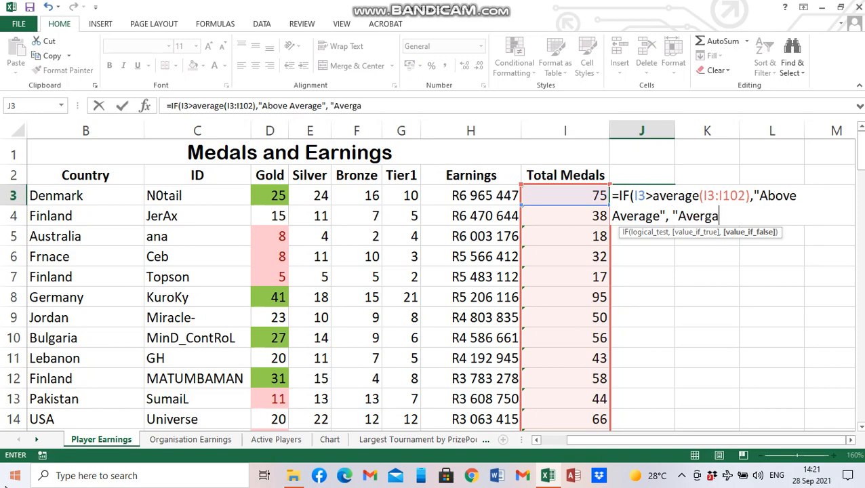
pyautogui.press('BackSpace')
pyautogui.press('BackSpace')
pyautogui.press('BackSpace')
pyautogui.write('age")')
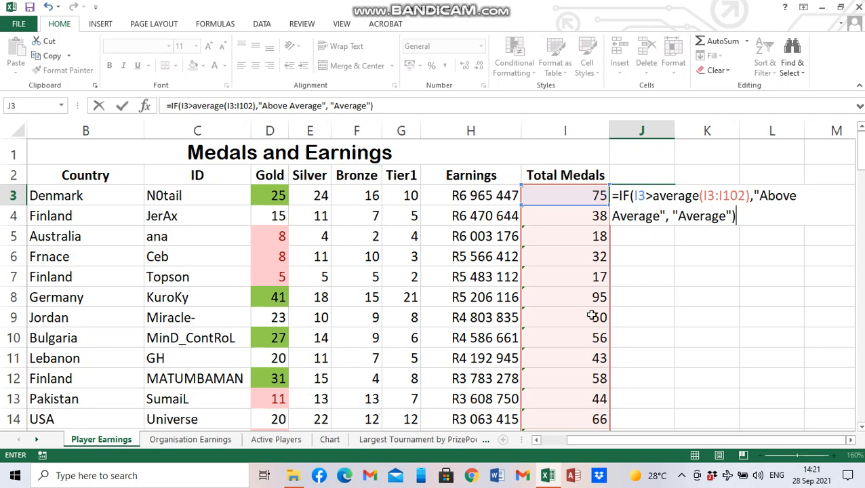
pyautogui.press('Return')
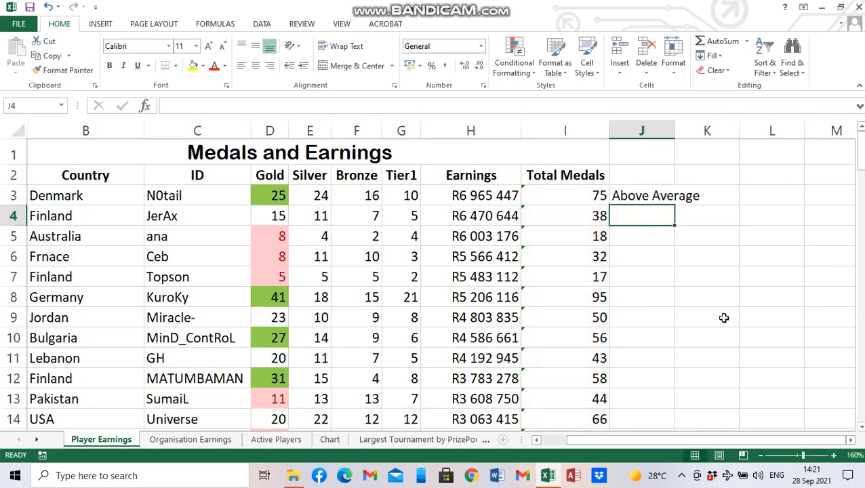
# Fill the J3 formula down column J for all players and check the filled rows
pyautogui.click(630, 196)
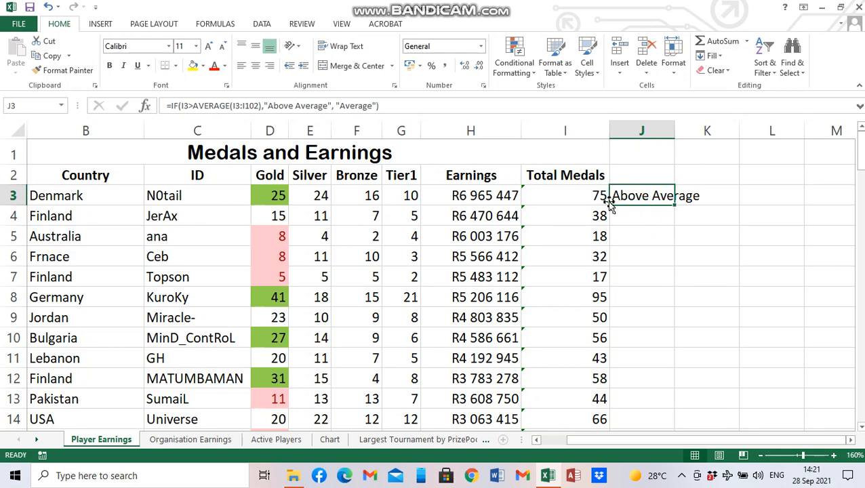
pyautogui.moveTo(675, 205)
pyautogui.mouseDown()
pyautogui.moveTo(674, 214)
pyautogui.moveTo(667, 196)
pyautogui.mouseUp()
pyautogui.doubleClick(675, 205)
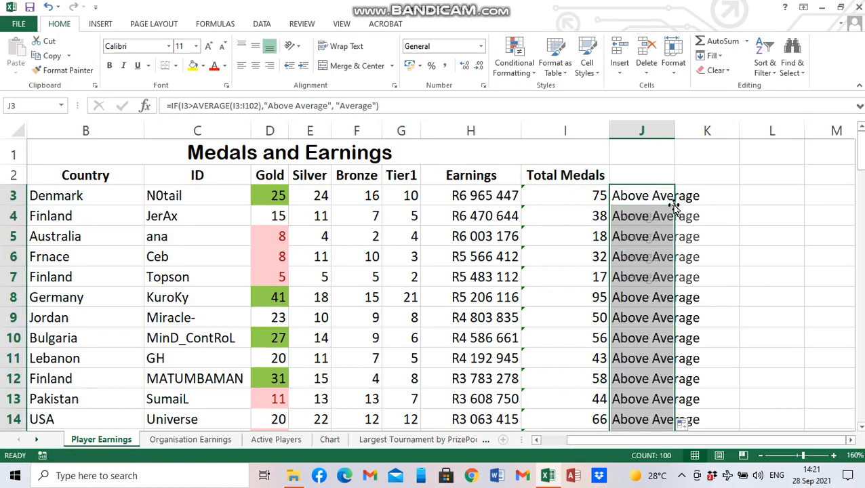
pyautogui.scroll(-5, 641, 306)
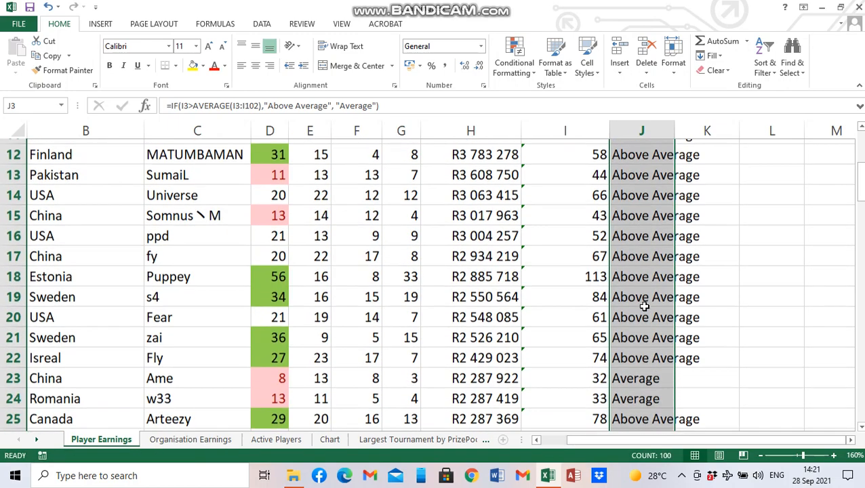
pyautogui.scroll(-13, 644, 307)
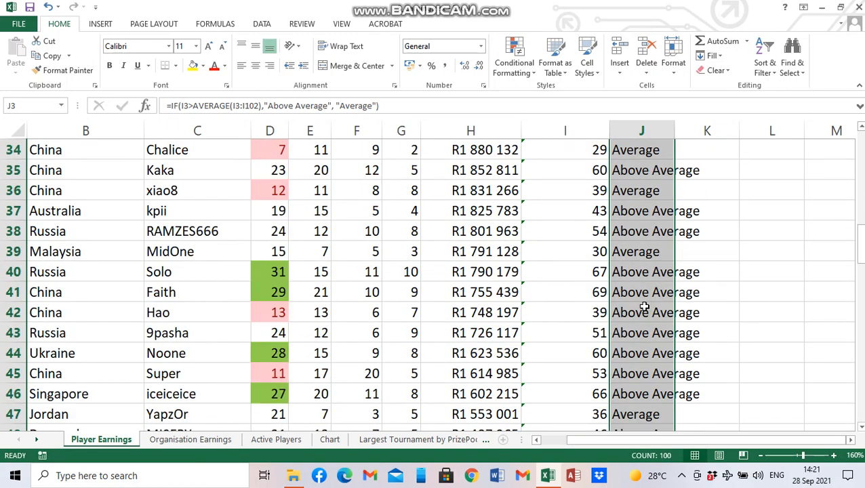
pyautogui.scroll(19, 643, 307)
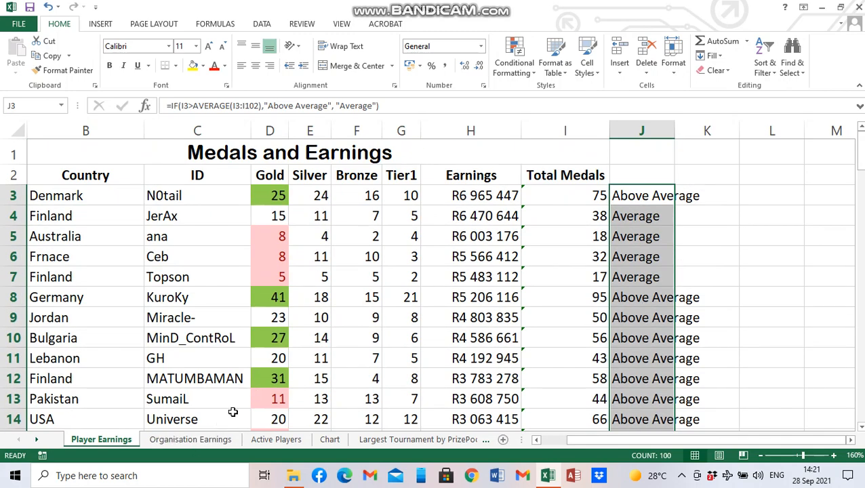
# Open the Organisation Earnings sheet and look through its team rows
pyautogui.click(212, 442)
pyautogui.scroll(12, 209, 390)
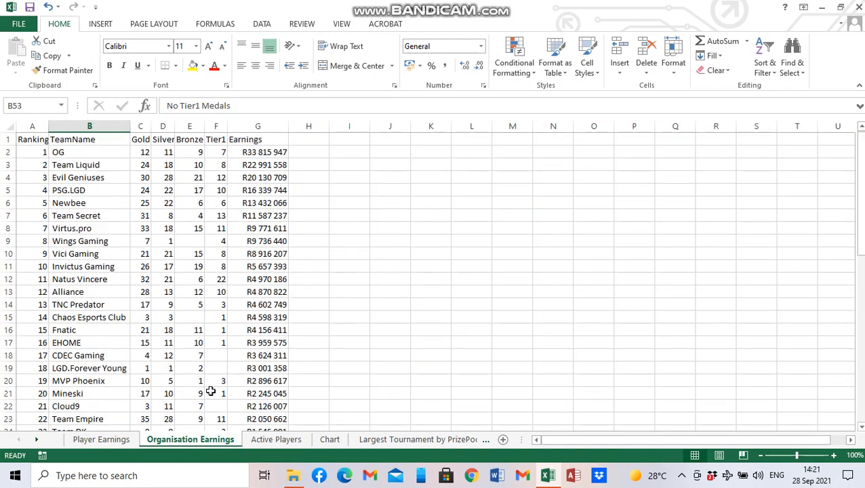
pyautogui.scroll(-10, 211, 391)
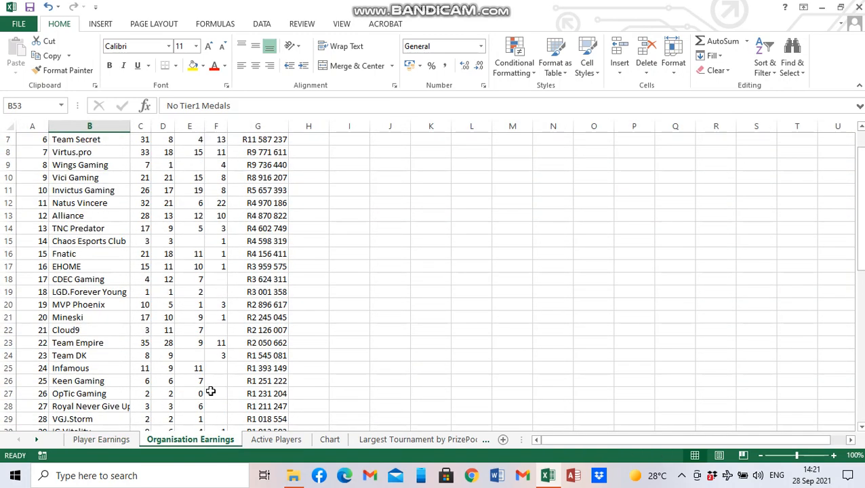
pyautogui.rightClick(182, 441)
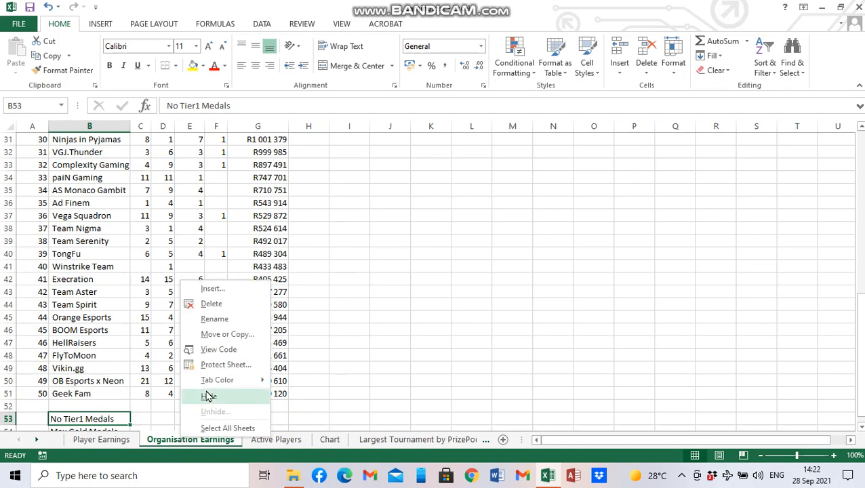
pyautogui.moveTo(220, 381)
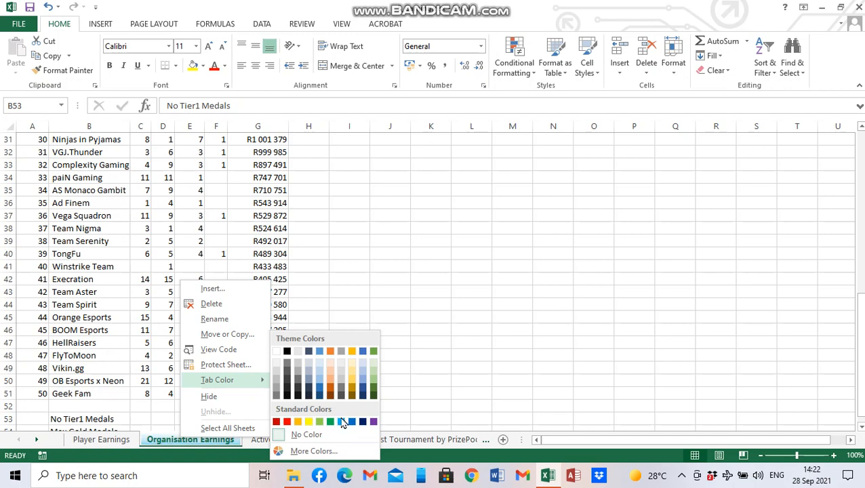
pyautogui.click(433, 382)
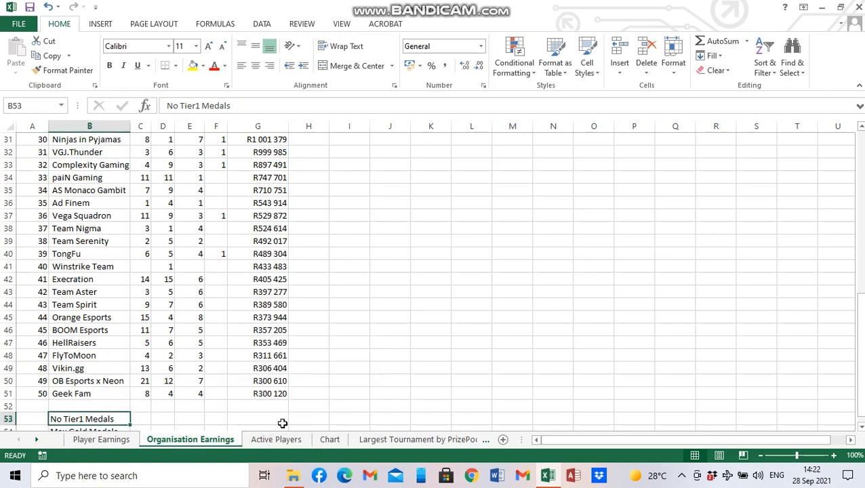
# Set the tab colour of the Organisation Earnings sheet to the standard light blue
pyautogui.click(276, 440)
pyautogui.click(190, 444)
pyautogui.rightClick(188, 445)
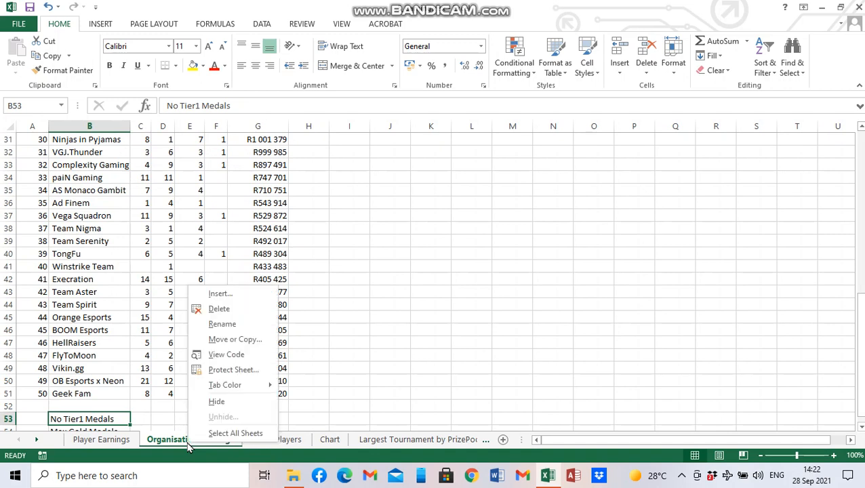
pyautogui.moveTo(220, 385)
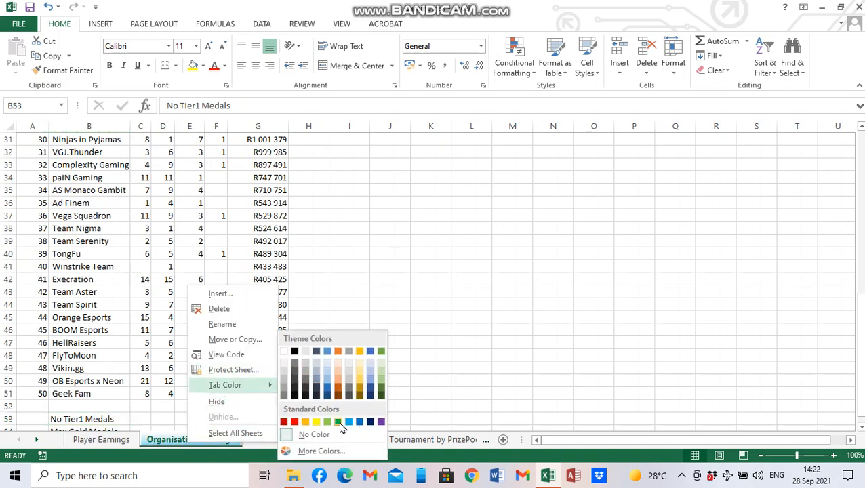
pyautogui.click(348, 423)
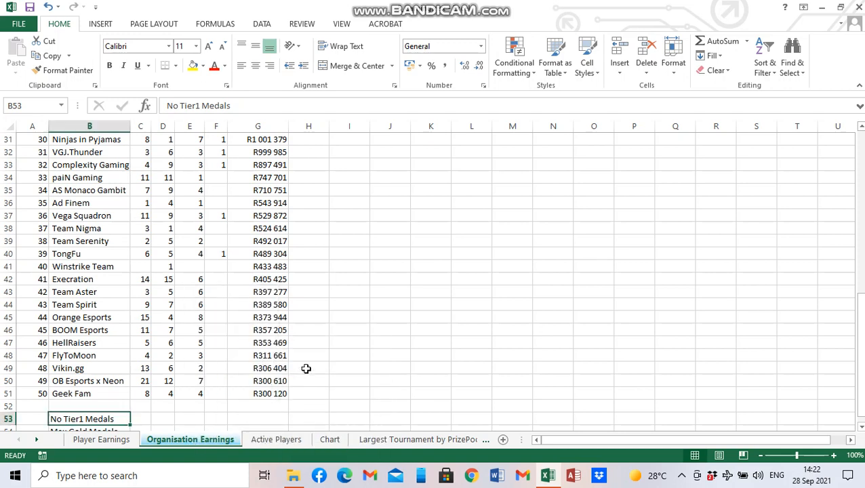
# Format A1:G51 as a table with headers, using the medium style with a blue header and grey banded rows
pyautogui.scroll(10, 194, 307)
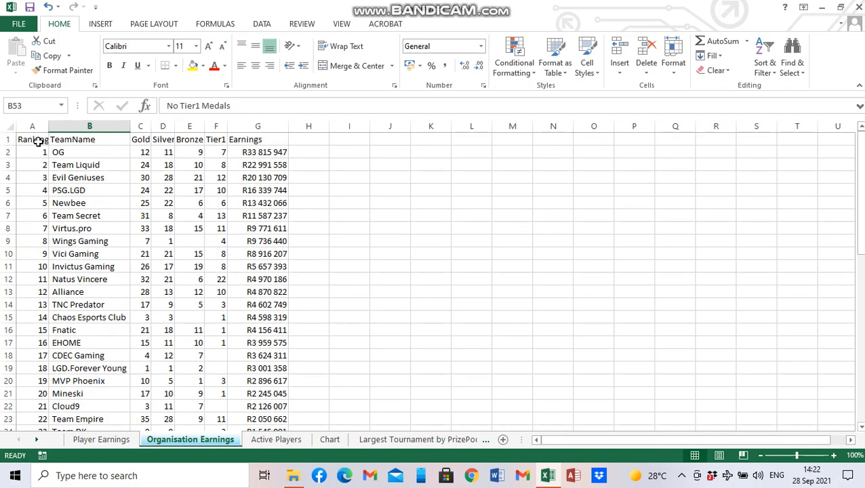
pyautogui.moveTo(37, 140); pyautogui.dragTo(268, 396)
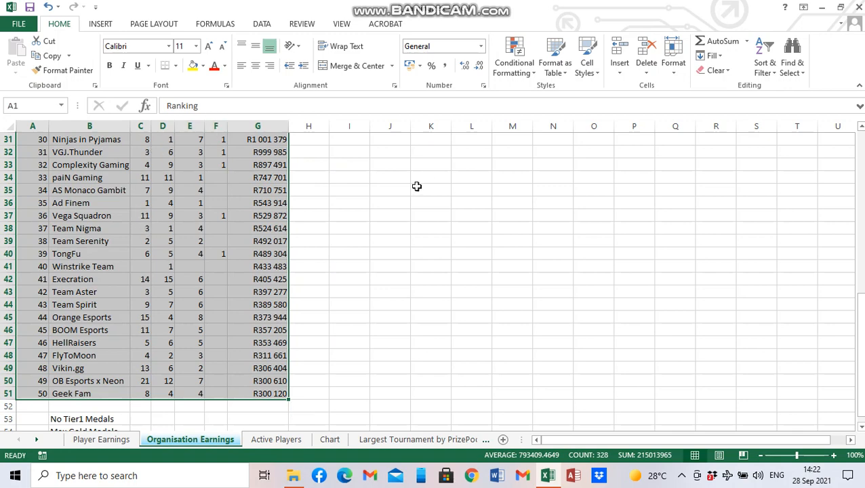
pyautogui.scroll(7, 254, 248)
pyautogui.scroll(3, 255, 247)
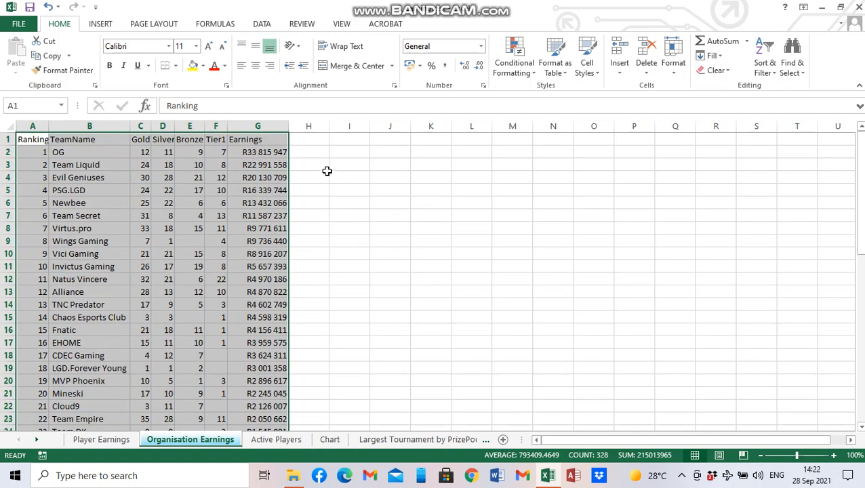
pyautogui.click(557, 67)
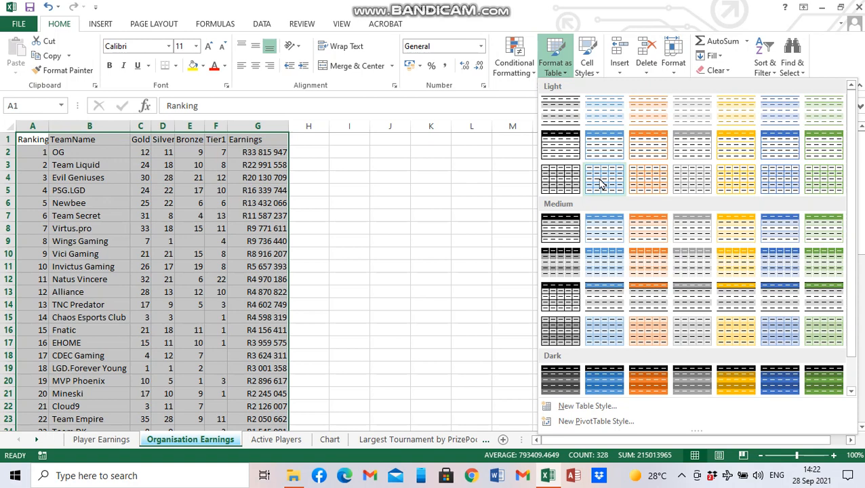
pyautogui.click(606, 305)
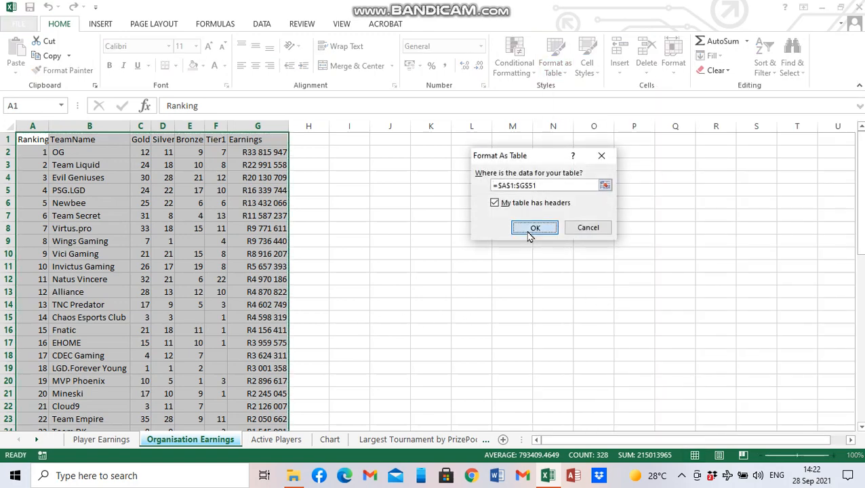
pyautogui.click(533, 229)
pyautogui.click(241, 330)
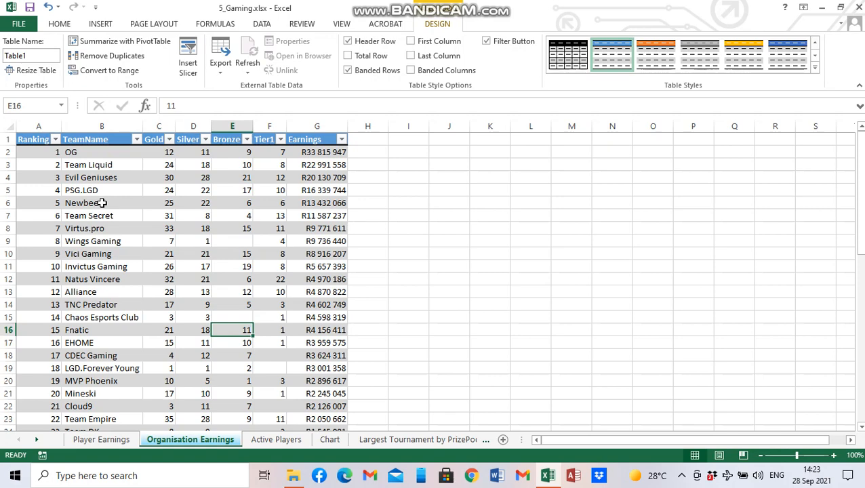
# Sort the organisation table by the Gold column from largest to smallest
pyautogui.click(170, 140)
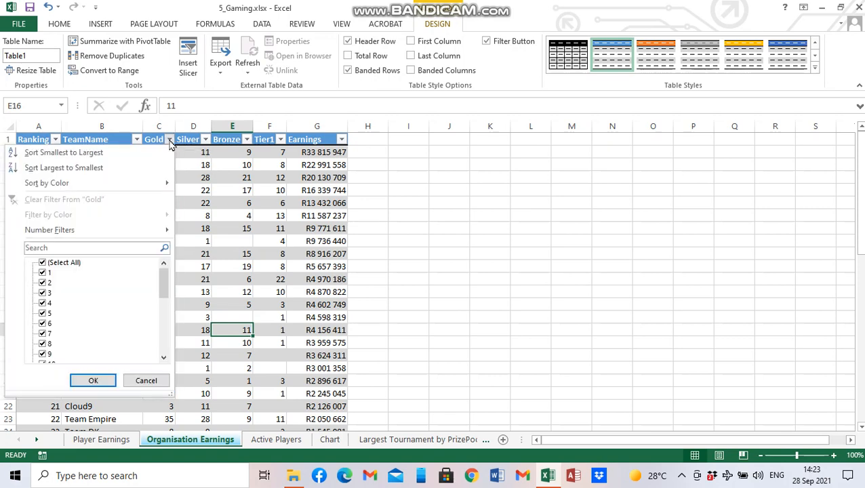
pyautogui.click(67, 168)
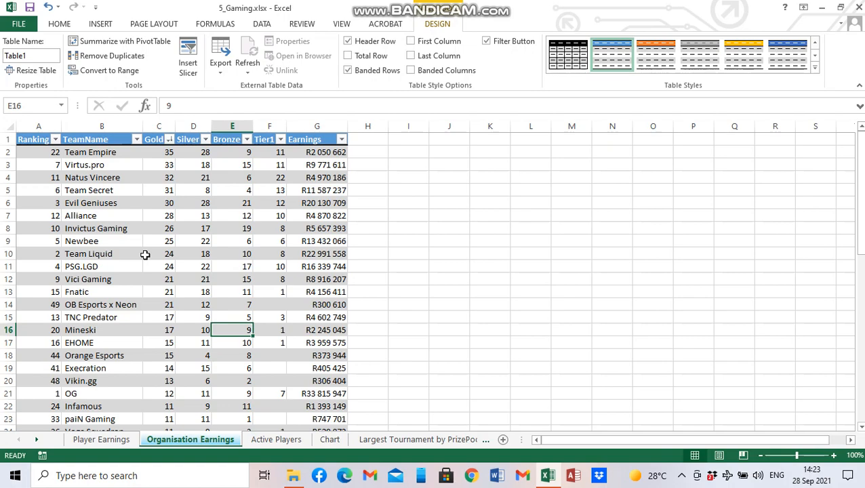
pyautogui.scroll(-10, 185, 263)
pyautogui.scroll(-4, 184, 262)
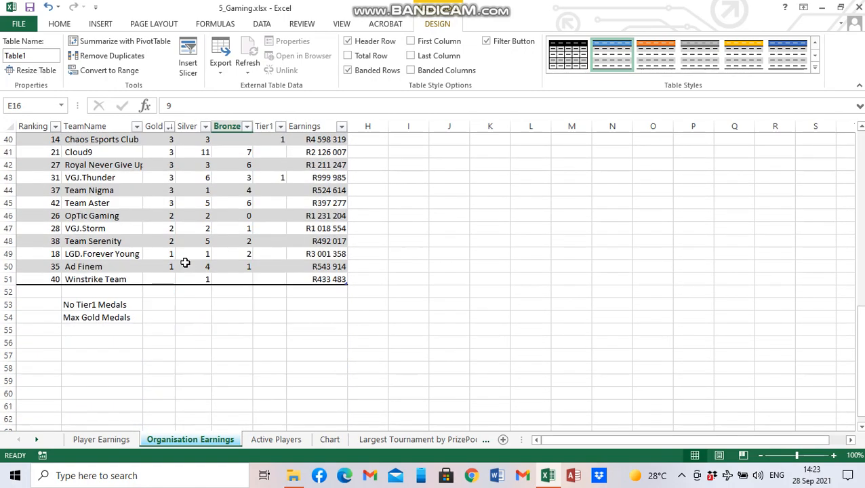
# Count the blank Tier1 entries in the No Tier1 Medals cell C53 with COUNTBLANK over Table1[Tier1]
pyautogui.scroll(1, 173, 292)
pyautogui.click(170, 305)
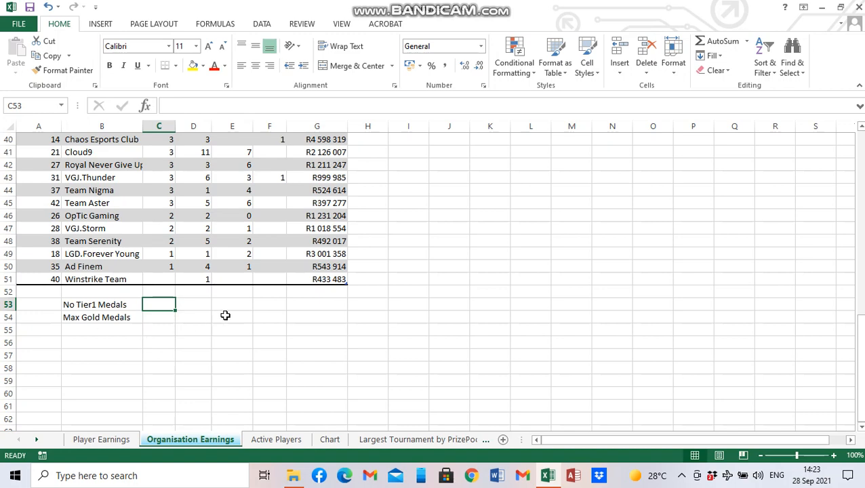
pyautogui.scroll(13, 259, 281)
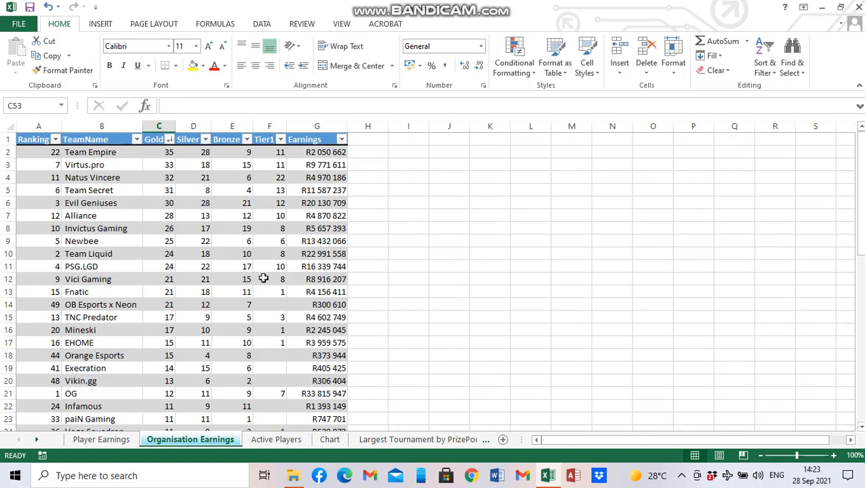
pyautogui.scroll(-4, 266, 166)
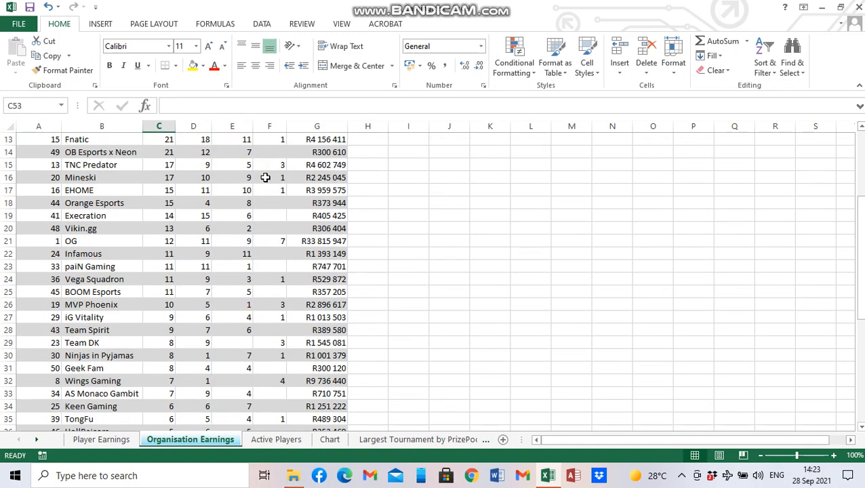
pyautogui.scroll(-5, 275, 279)
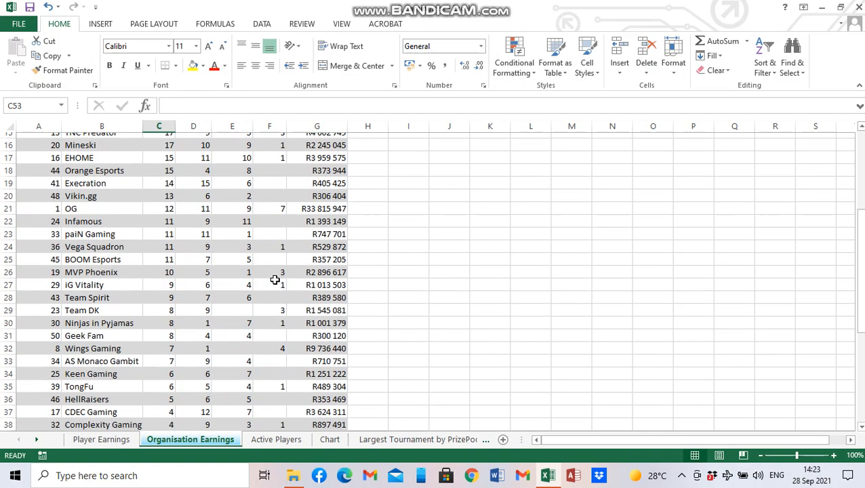
pyautogui.scroll(-4, 275, 280)
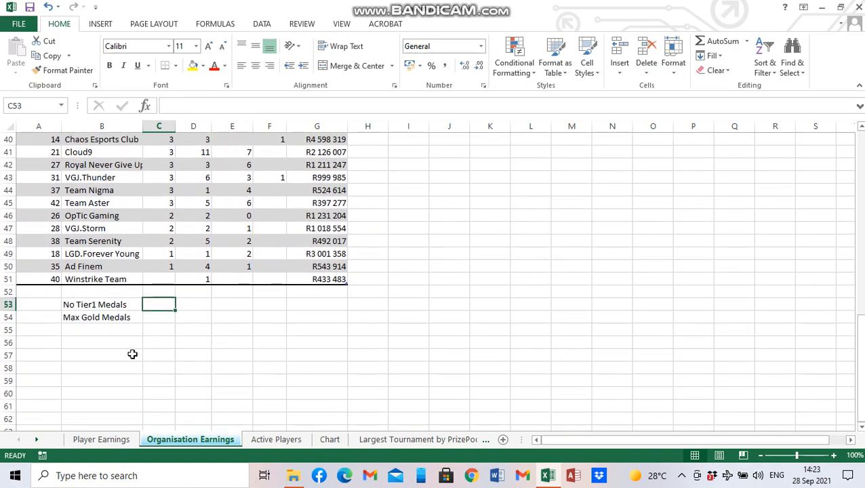
pyautogui.write('=')
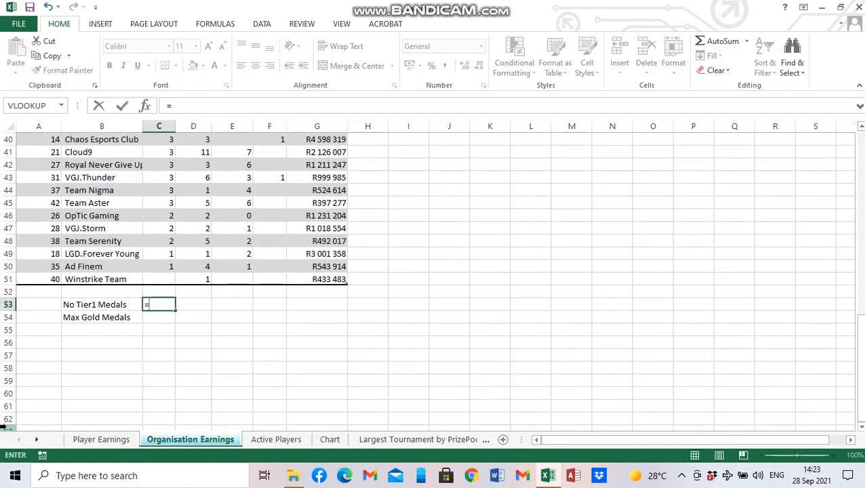
pyautogui.write('countb')
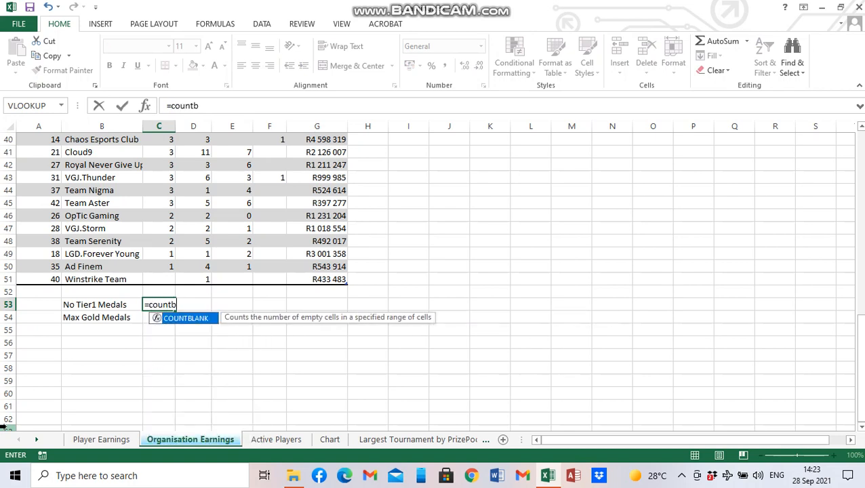
pyautogui.write('lank(')
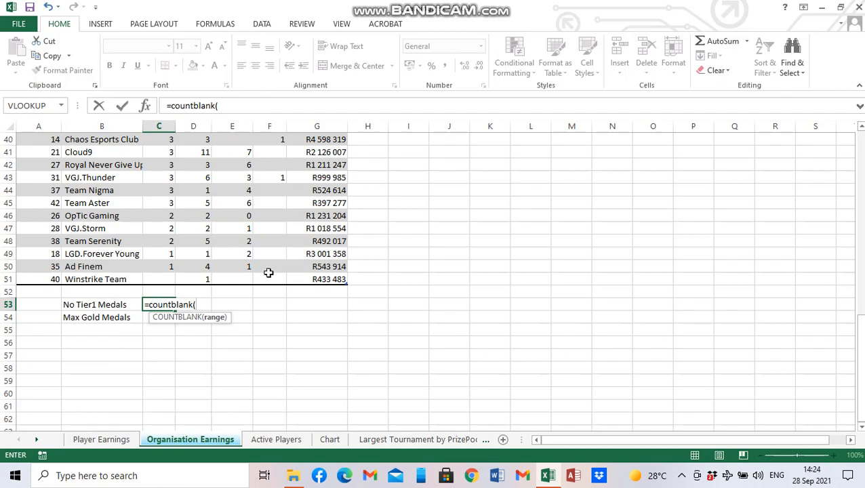
pyautogui.moveTo(269, 275); pyautogui.dragTo(268, 150)
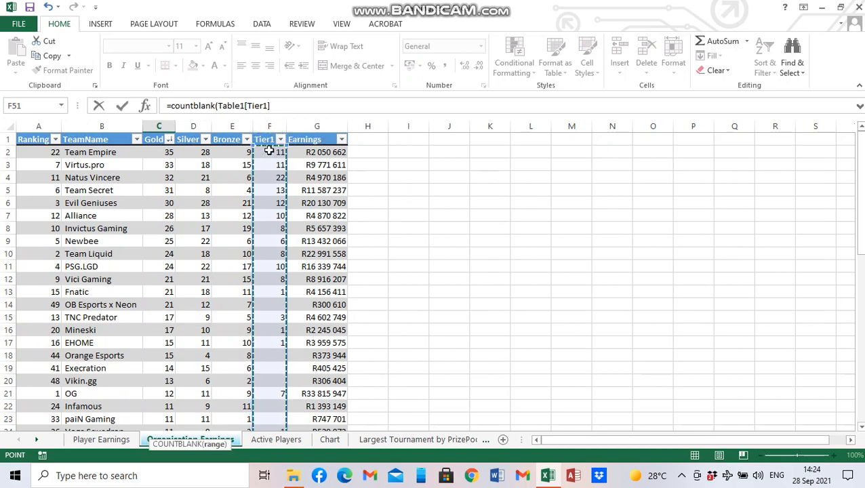
pyautogui.press('Return')
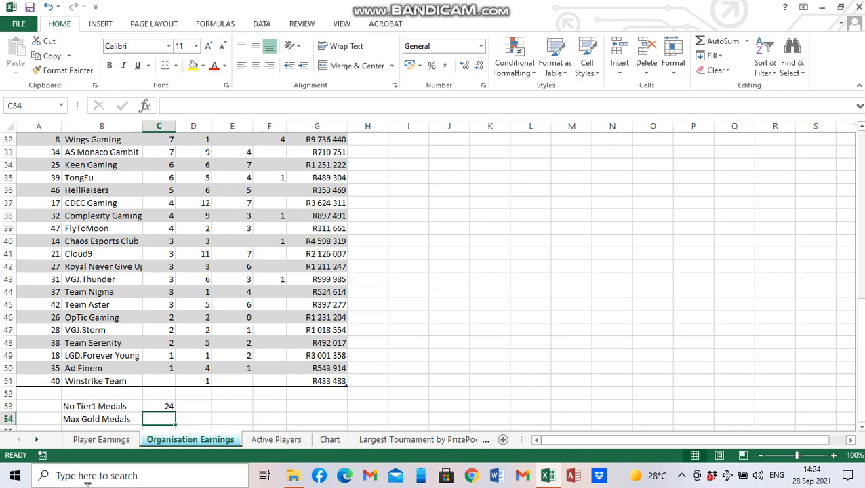
# Calculate the Max Gold Medals value in C54 with MAX over Table1[Gold]
pyautogui.write('=max')
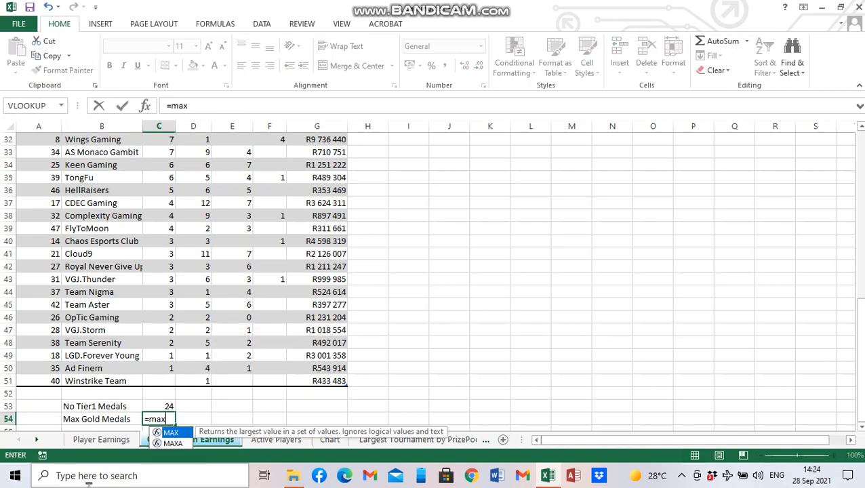
pyautogui.write('(')
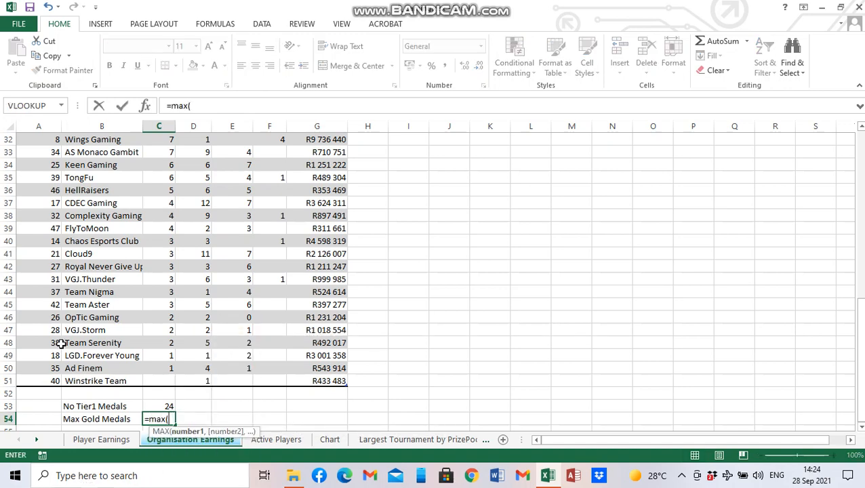
pyautogui.moveTo(163, 375); pyautogui.dragTo(148, 151)
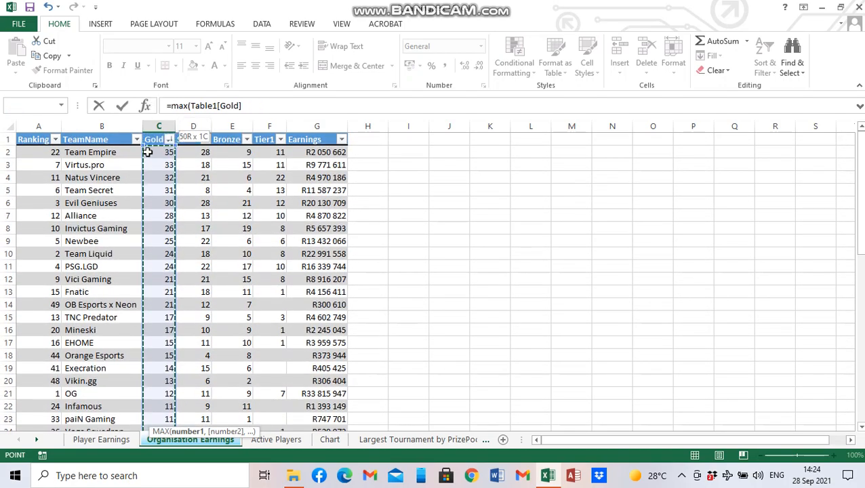
pyautogui.press('Return')
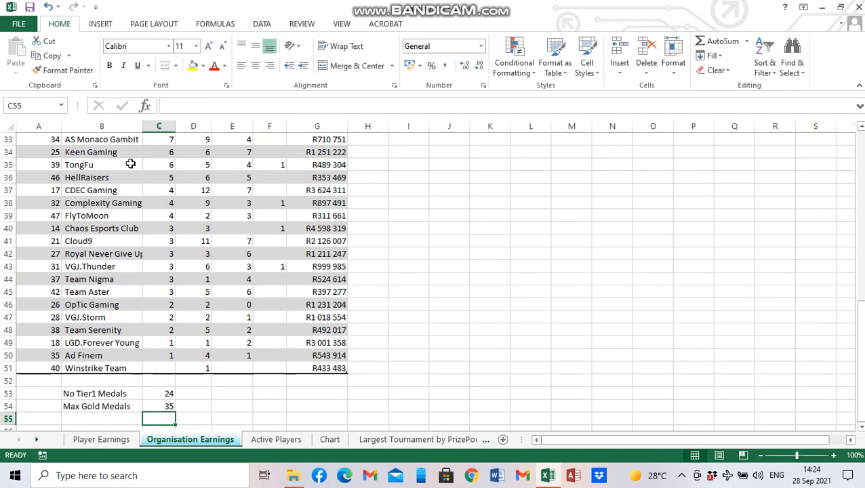
# Open the Active Players sheet and widen the Years Active column
pyautogui.click(276, 439)
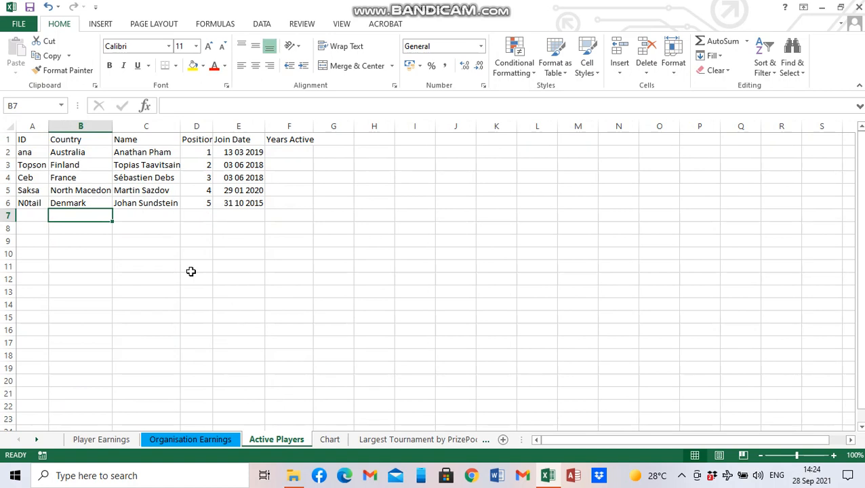
pyautogui.click(283, 152)
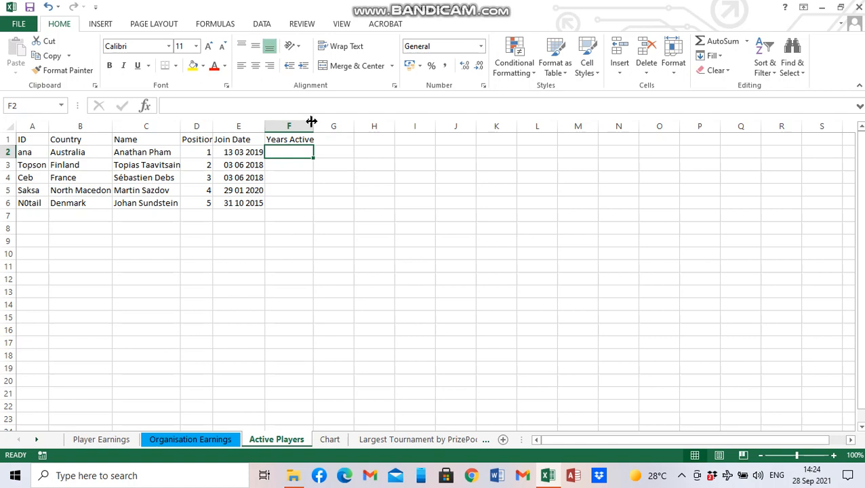
pyautogui.moveTo(313, 124); pyautogui.dragTo(331, 124)
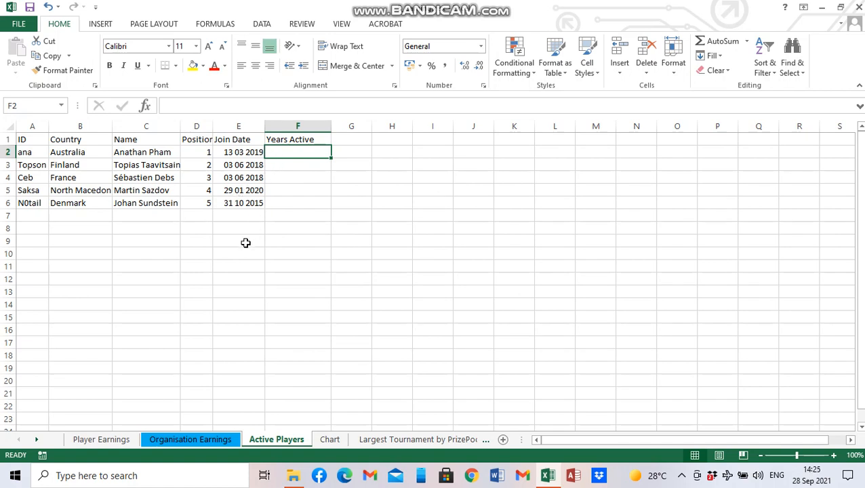
# Enter =YEAR(NOW())-YEAR(E2) in F2 to calculate the first player's years active from the join date
pyautogui.click(238, 152)
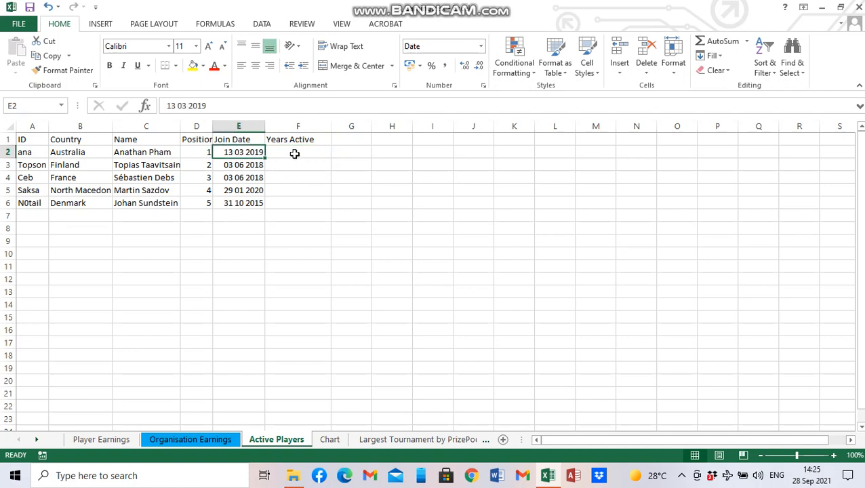
pyautogui.click(291, 152)
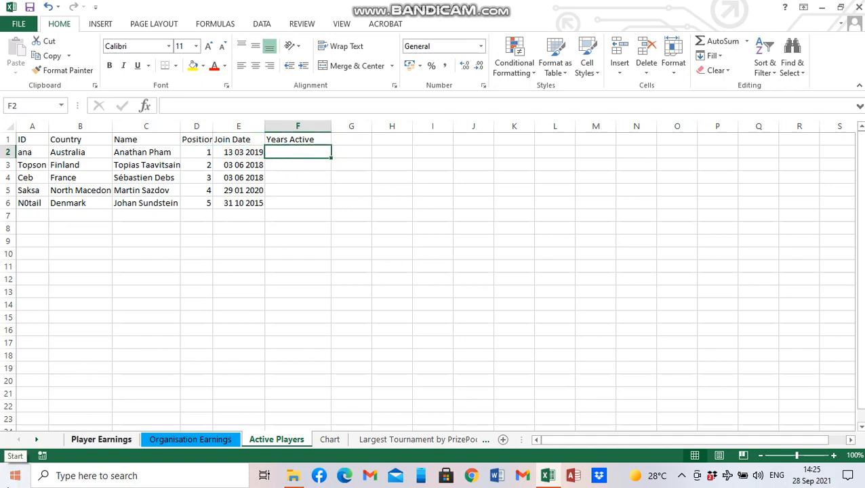
pyautogui.write('=yea')
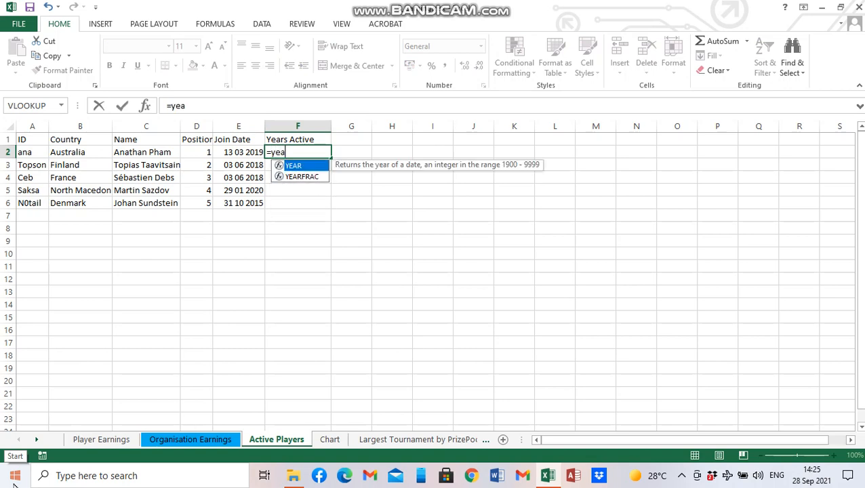
pyautogui.write('r(now')
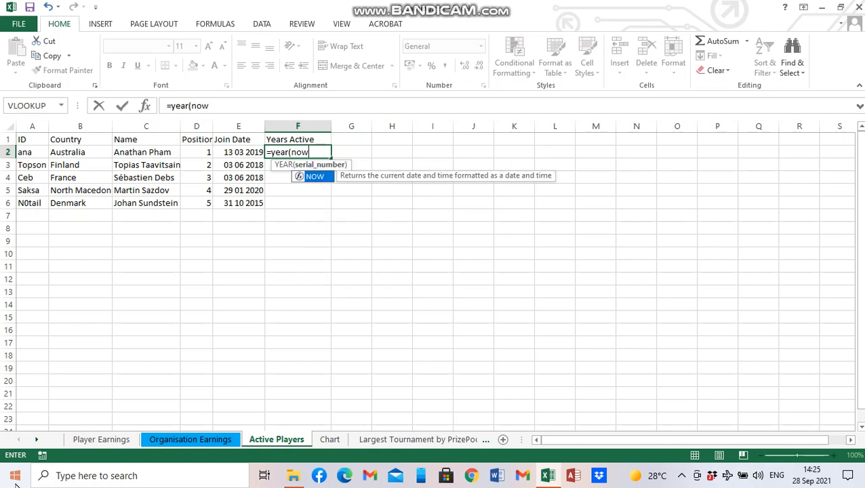
pyautogui.write('())')
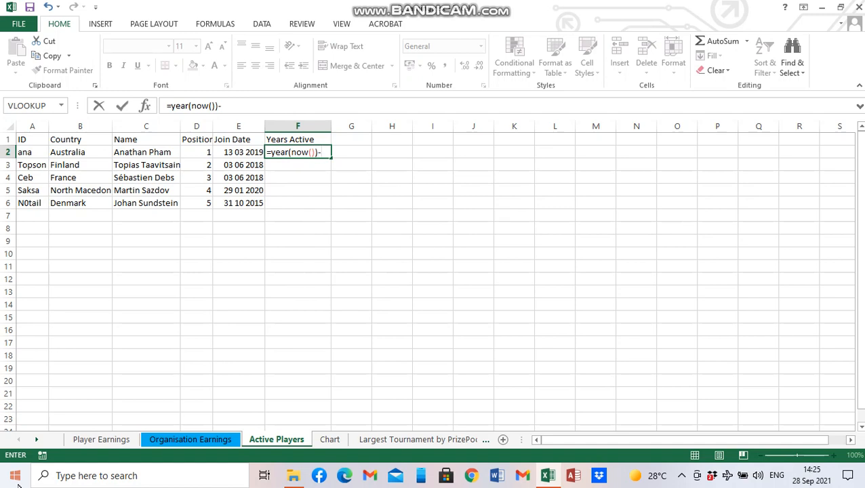
pyautogui.write('-year')
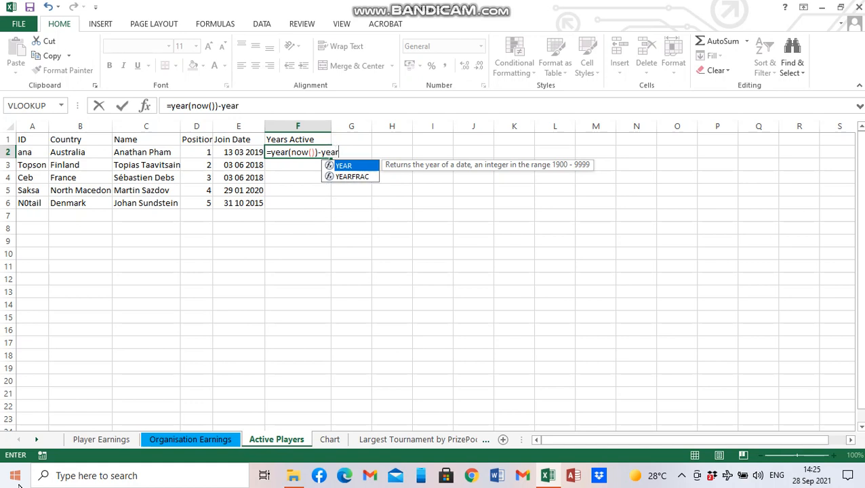
pyautogui.write('(')
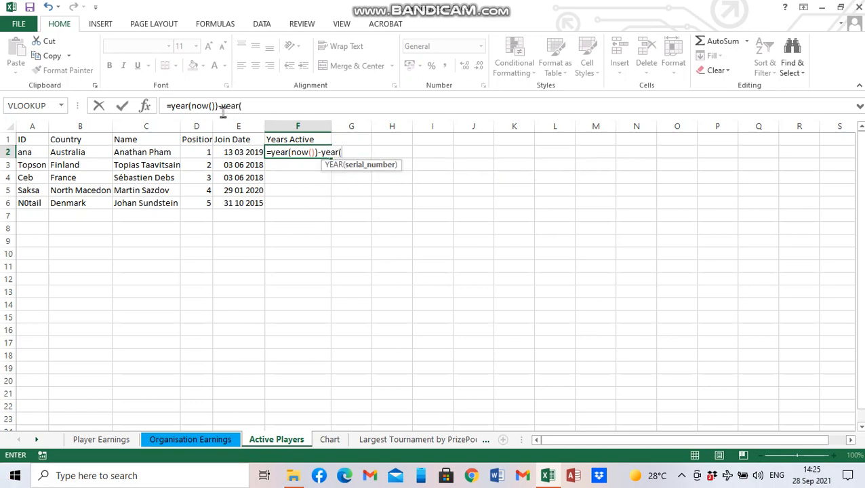
pyautogui.click(247, 152)
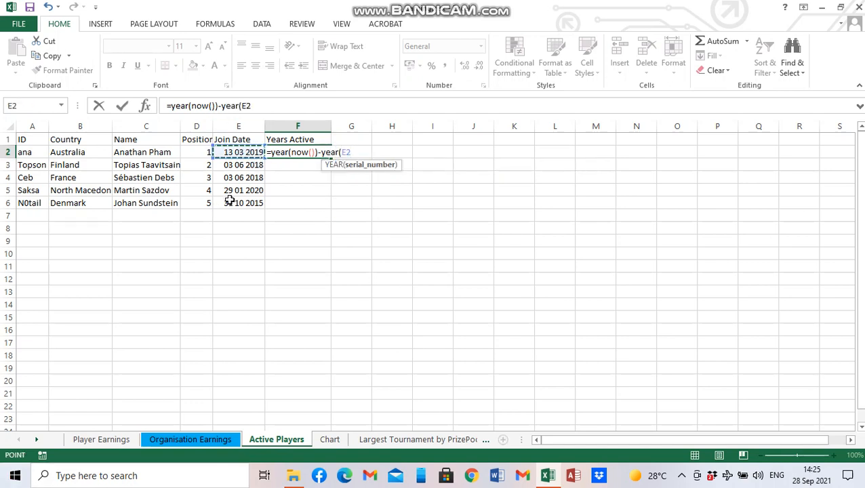
pyautogui.write(')')
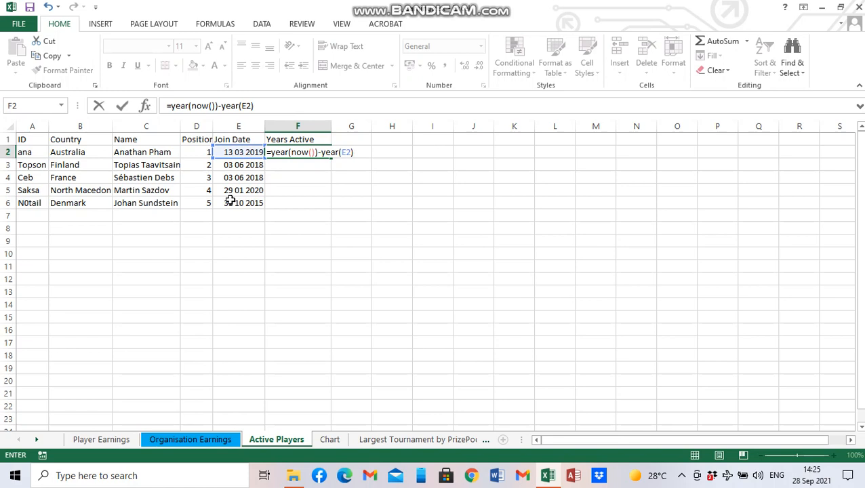
pyautogui.press('Return')
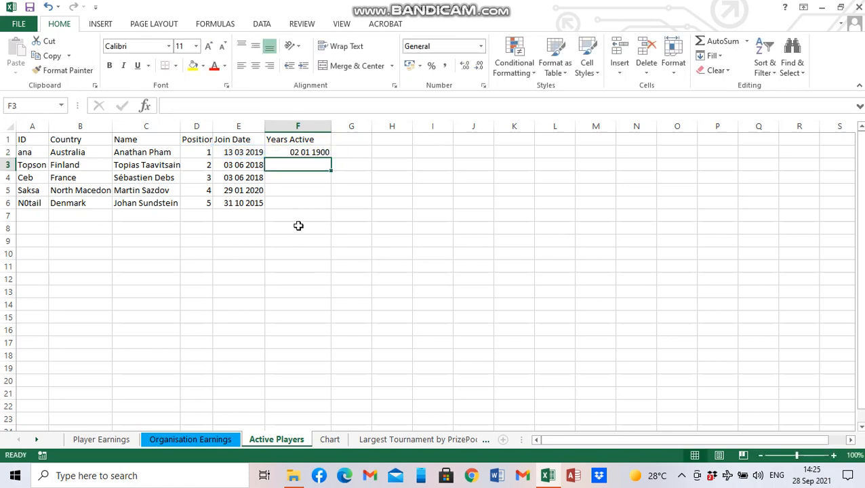
# Format F2 as Number and fill its years-active formula down through F6
pyautogui.click(294, 152)
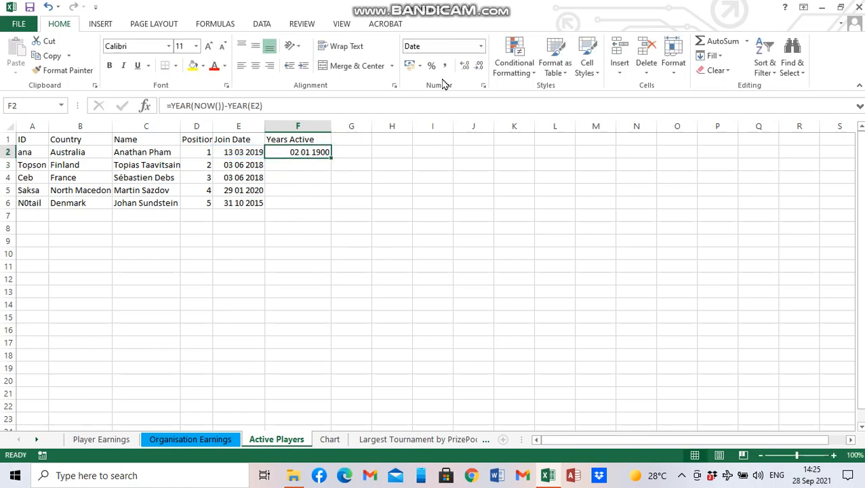
pyautogui.click(482, 47)
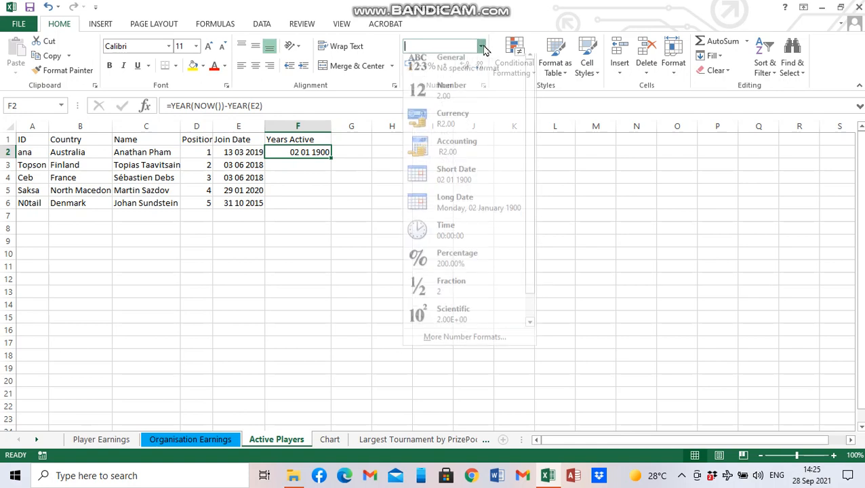
pyautogui.click(448, 94)
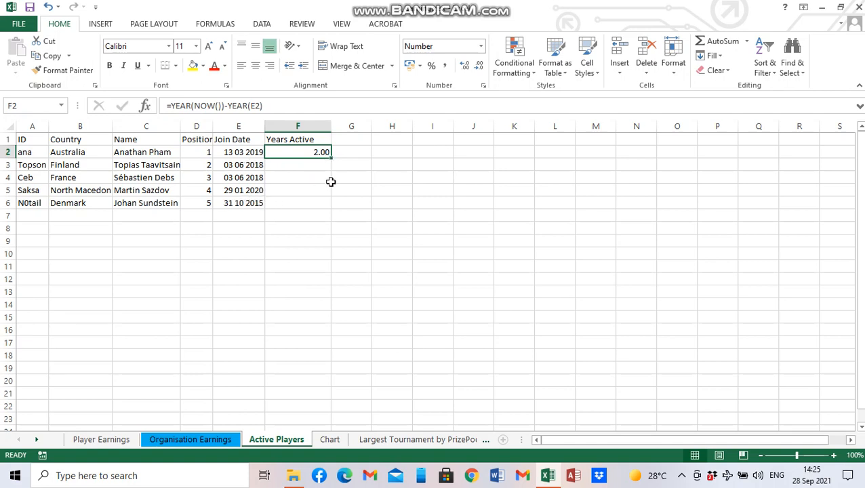
pyautogui.doubleClick(332, 157)
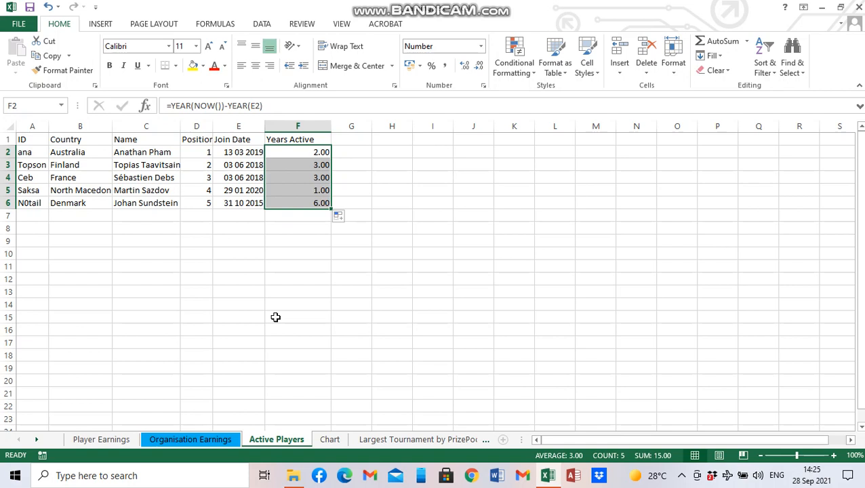
# Start an UPPER formula in G2 that takes the first player's ID in A2 as its text
pyautogui.click(365, 151)
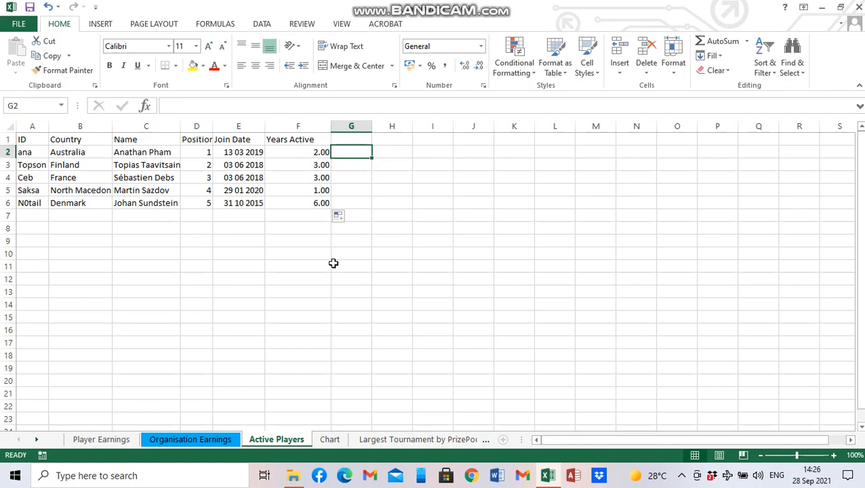
pyautogui.click(25, 152)
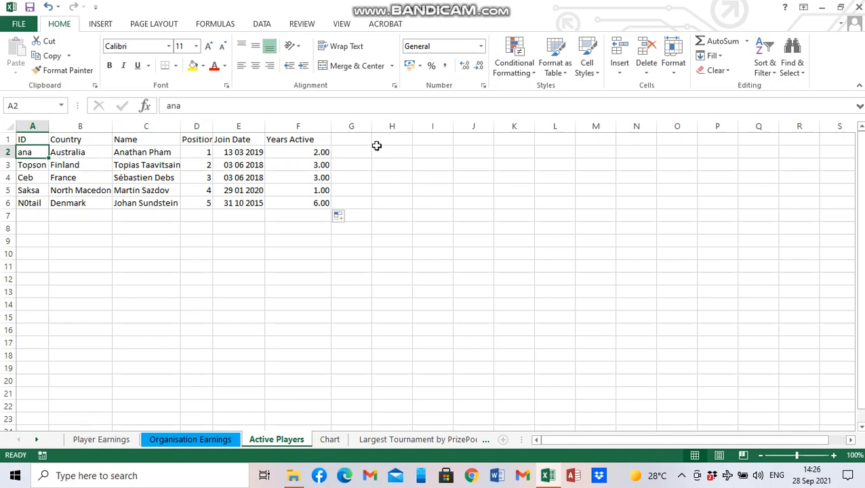
pyautogui.click(355, 153)
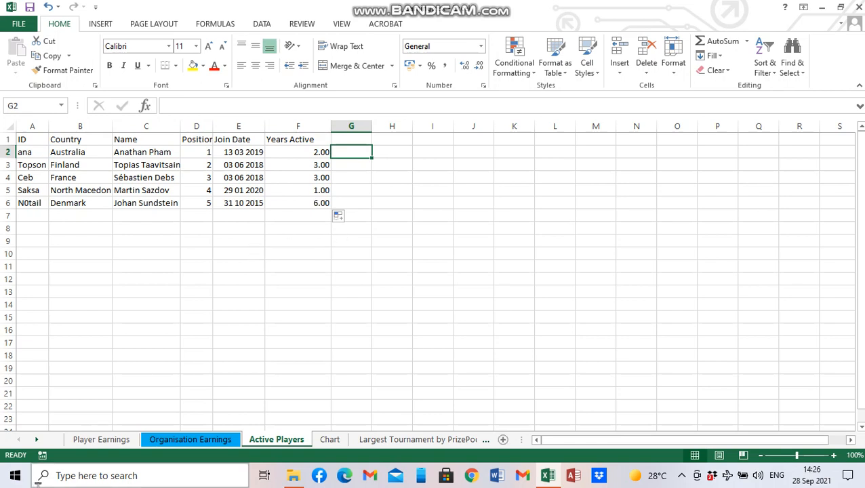
pyautogui.write('=')
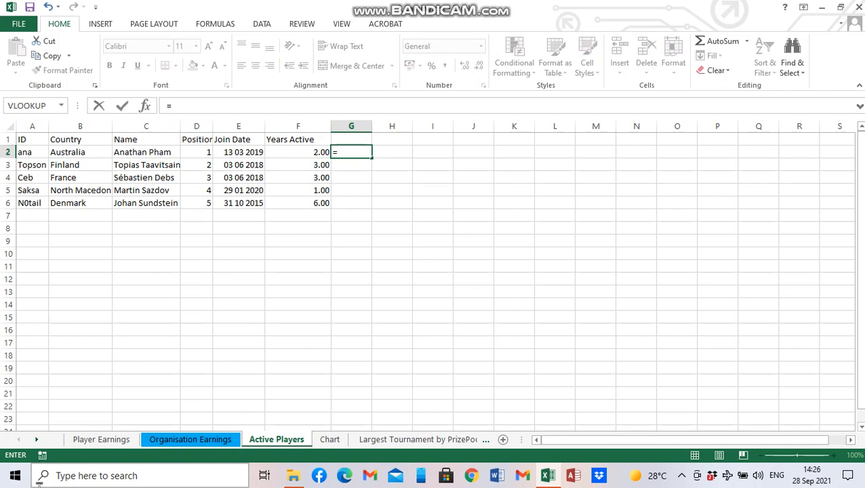
pyautogui.write('u')
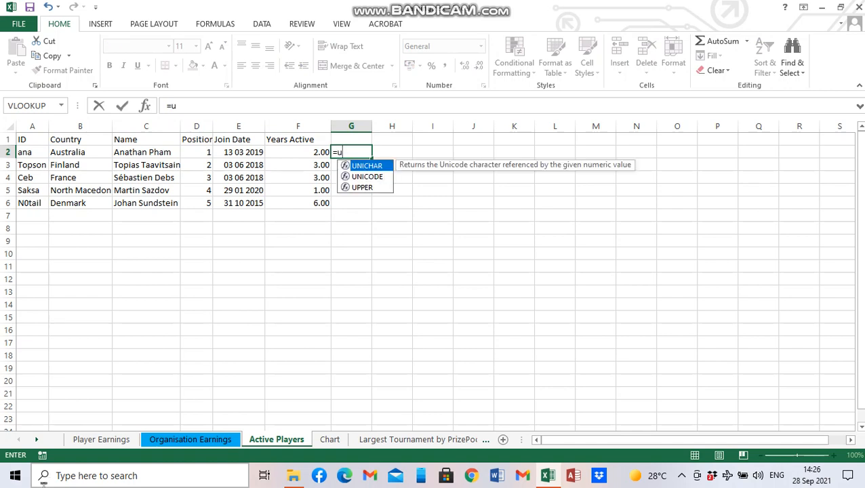
pyautogui.write('pper(')
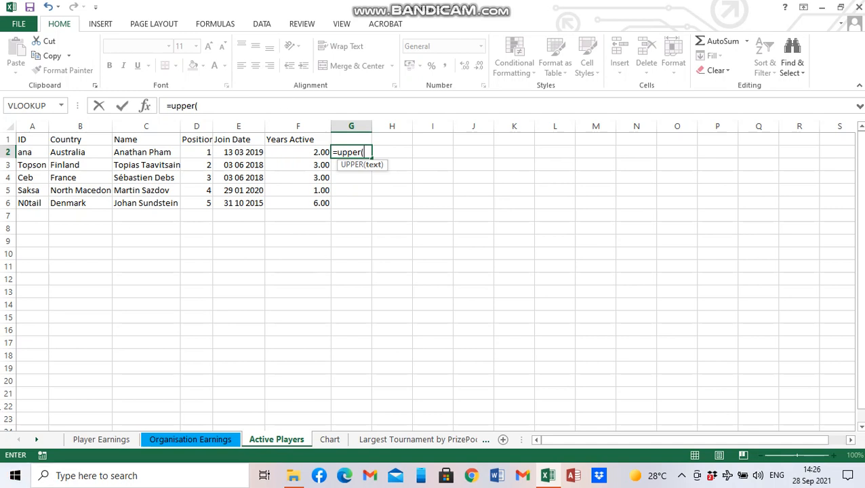
pyautogui.click(30, 156)
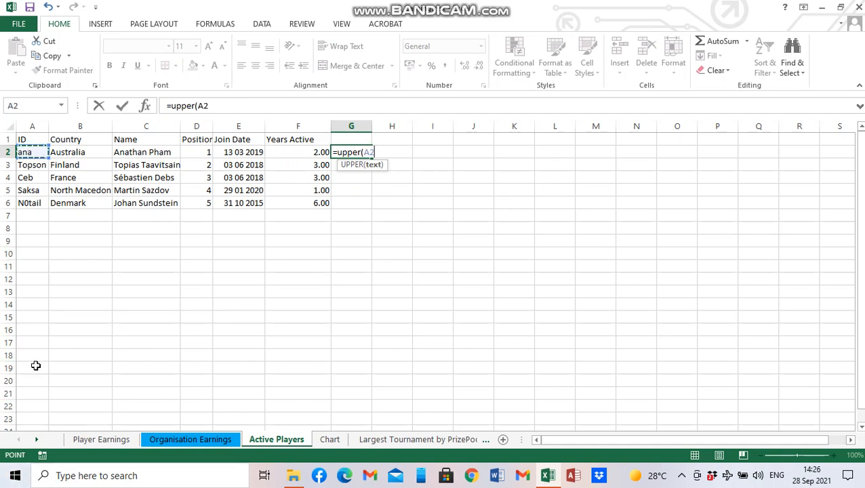
# Extend the G2 formula with & joins adding a space, the word "from" and another space after the uppercase ID
pyautogui.write(')&')
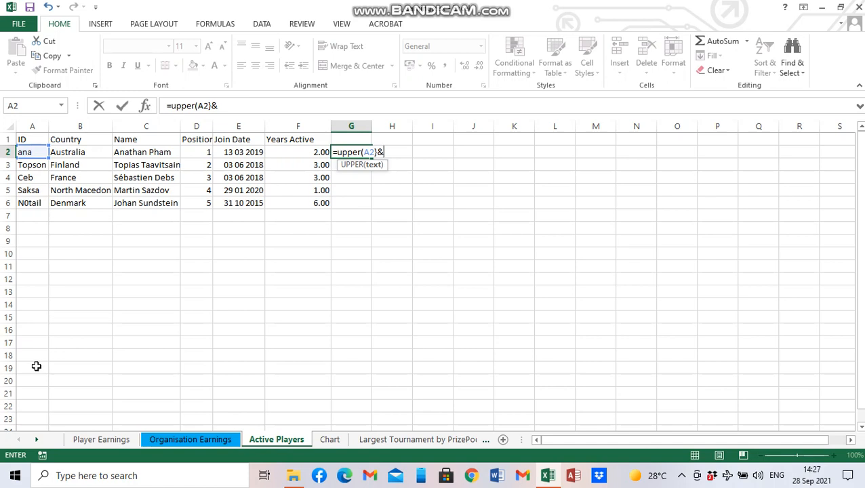
pyautogui.write('"')
pyautogui.write('"&"from')
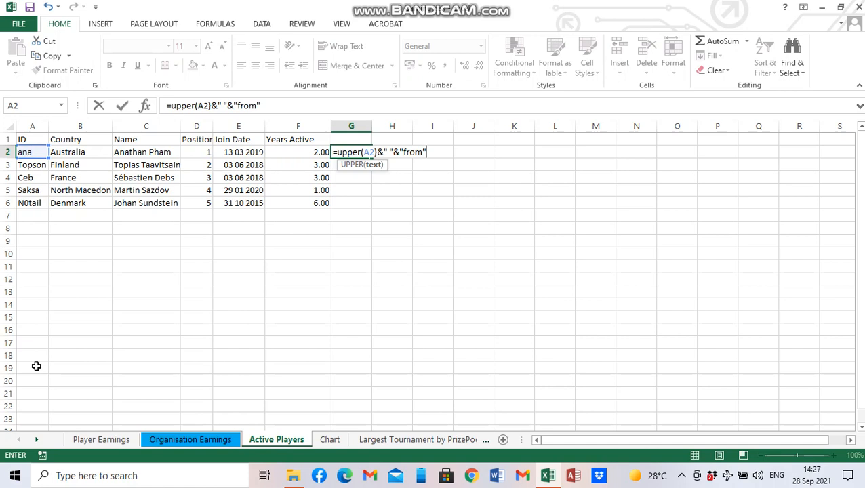
pyautogui.write('"&" "&"Au')
pyautogui.press('BackSpace')
pyautogui.press('BackSpace')
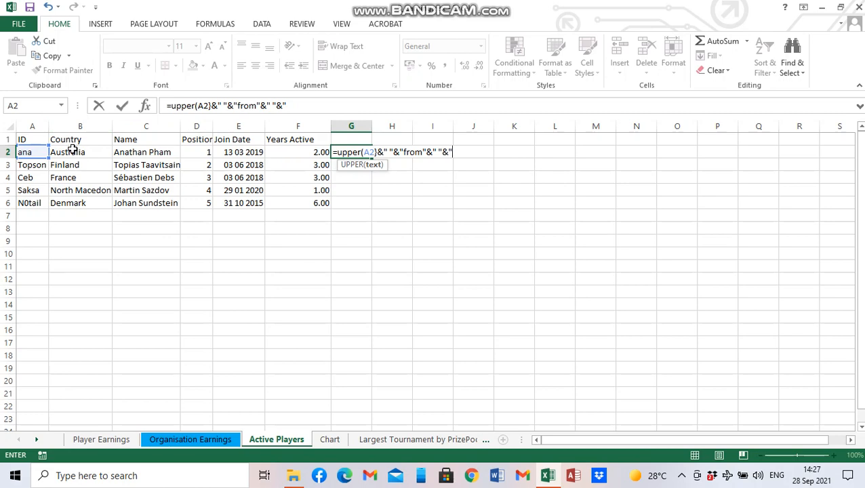
pyautogui.press('Return')
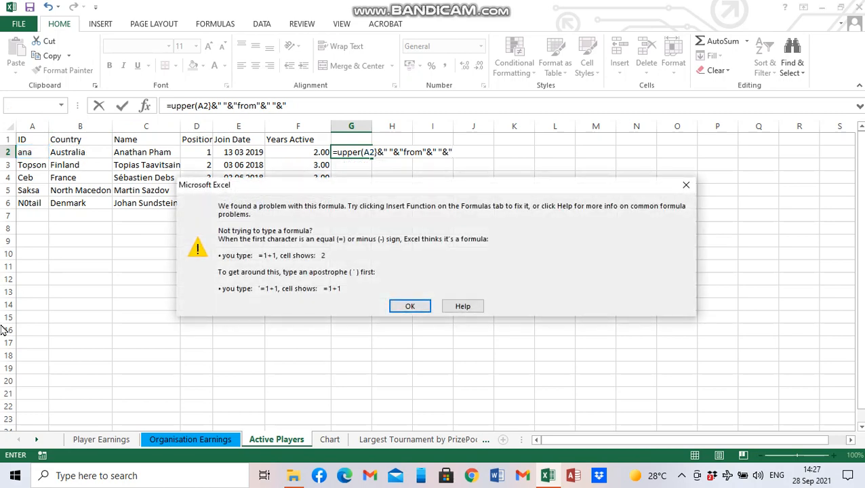
pyautogui.click(409, 306)
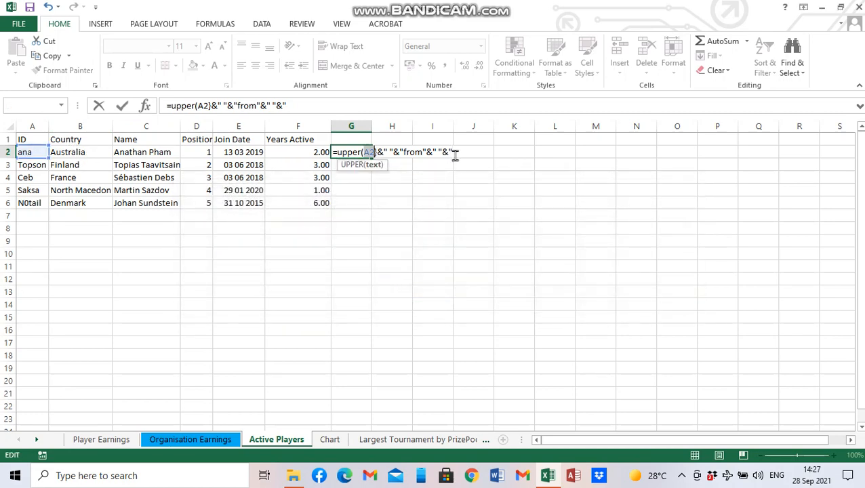
# Replace the stray quotation mark ending the G2 formula with a reference to the country in B2
pyautogui.click(292, 105)
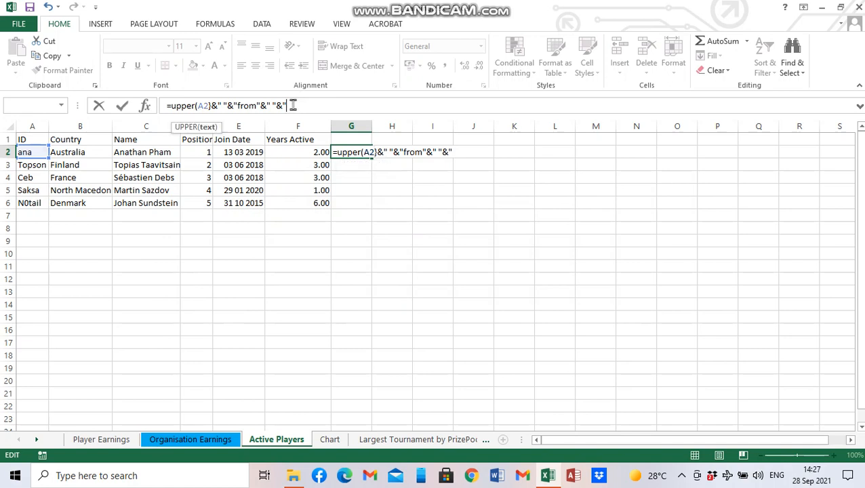
pyautogui.press('BackSpace')
pyautogui.click(86, 152)
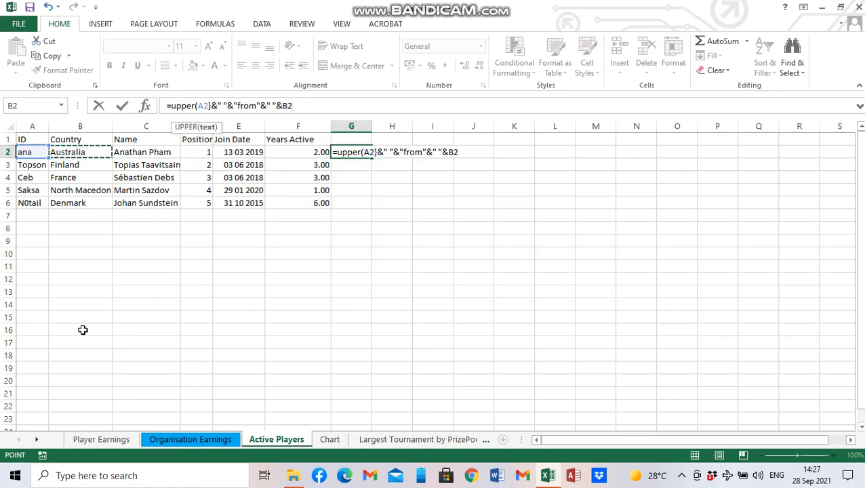
pyautogui.press('Return')
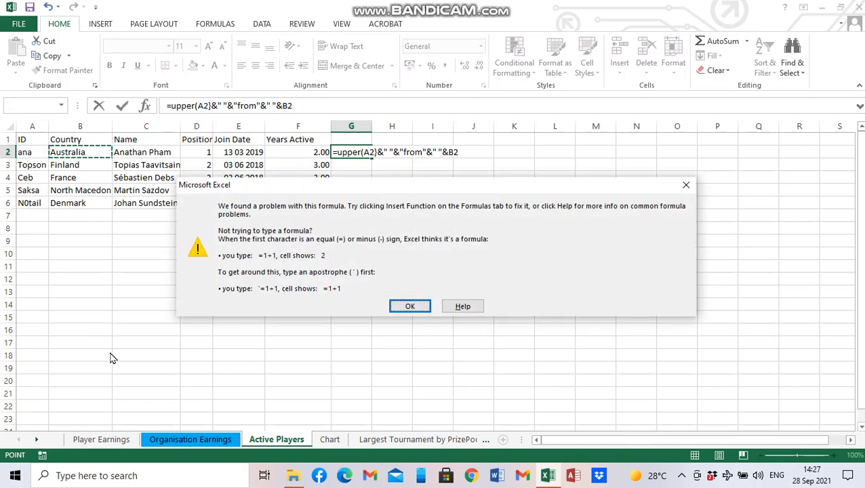
pyautogui.click(414, 307)
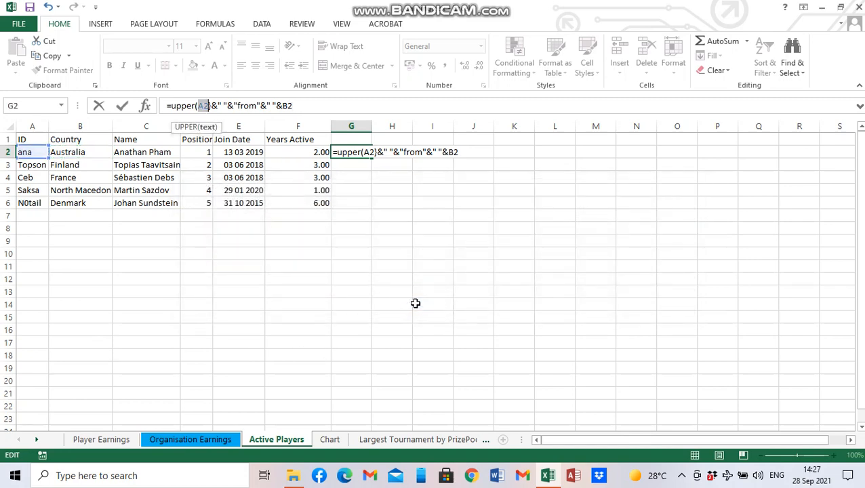
# Try adding a closing parenthesis after B2 at the end of the G2 formula
pyautogui.click(464, 152)
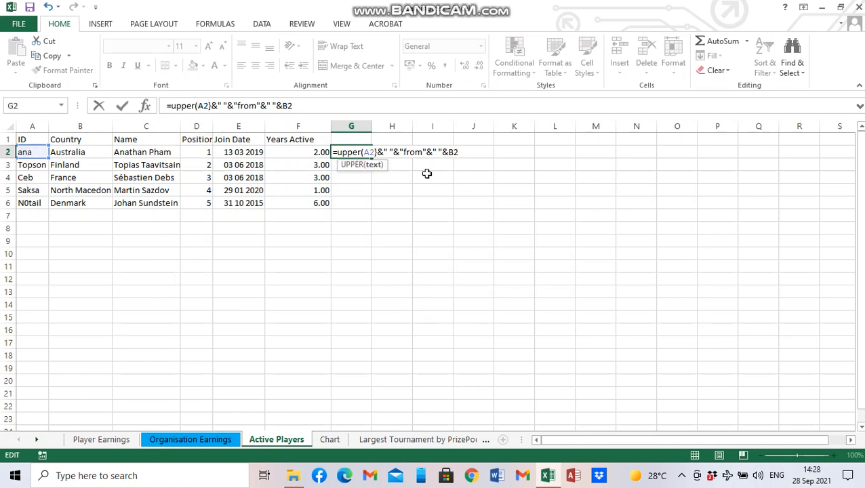
pyautogui.write(')')
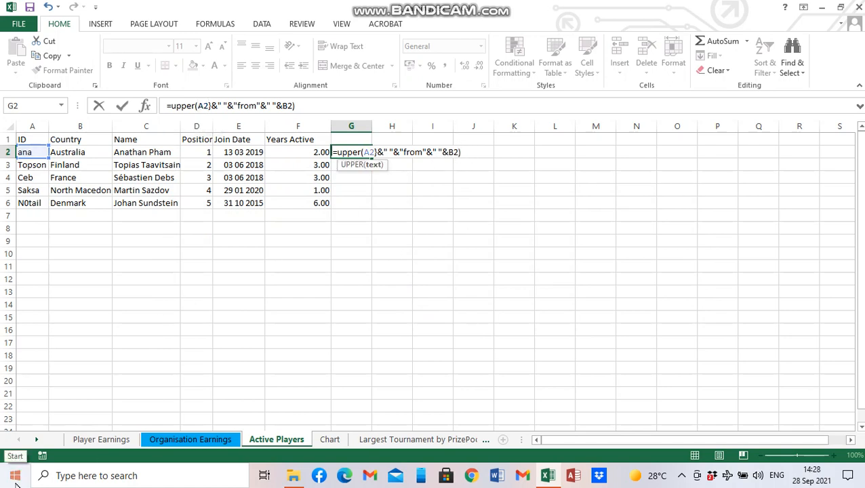
pyautogui.press('Return')
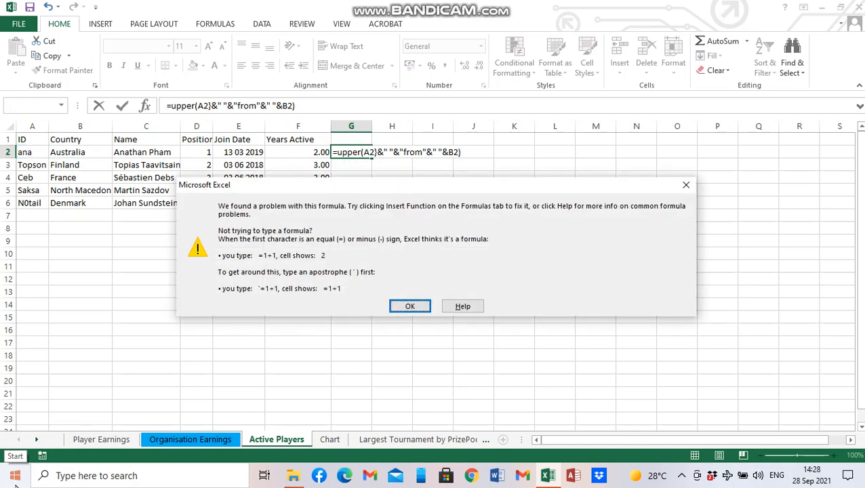
pyautogui.click(405, 306)
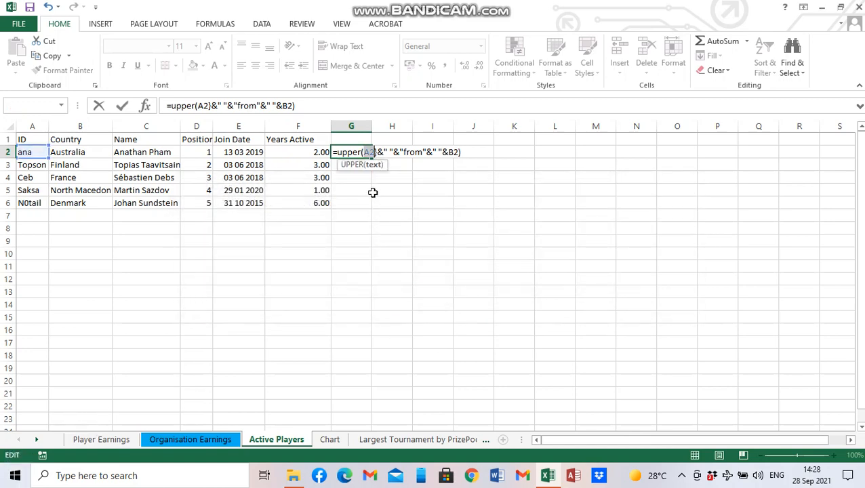
# Replace the mistyped brace after A2 with a closing parenthesis and accept the formula correction =upper(A2)&" "&"from"&" "&B2 in G2
pyautogui.click(376, 154)
pyautogui.moveTo(293, 476)
pyautogui.press('BackSpace')
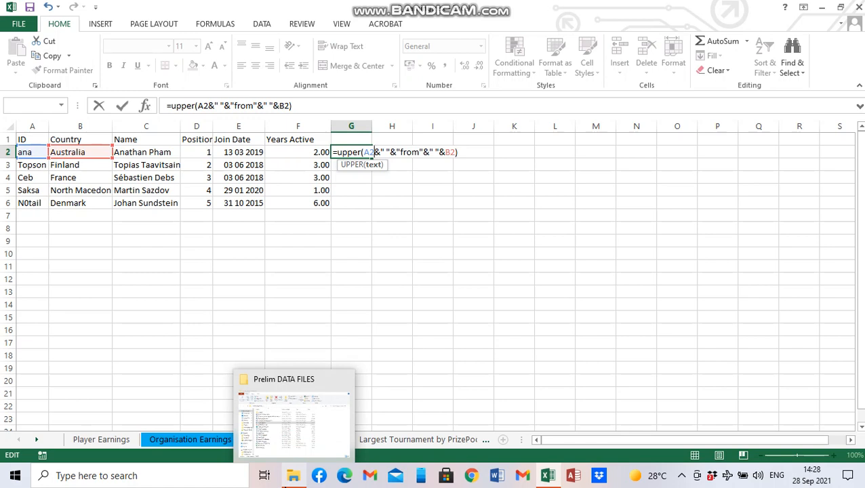
pyautogui.write(')')
pyautogui.press('Return')
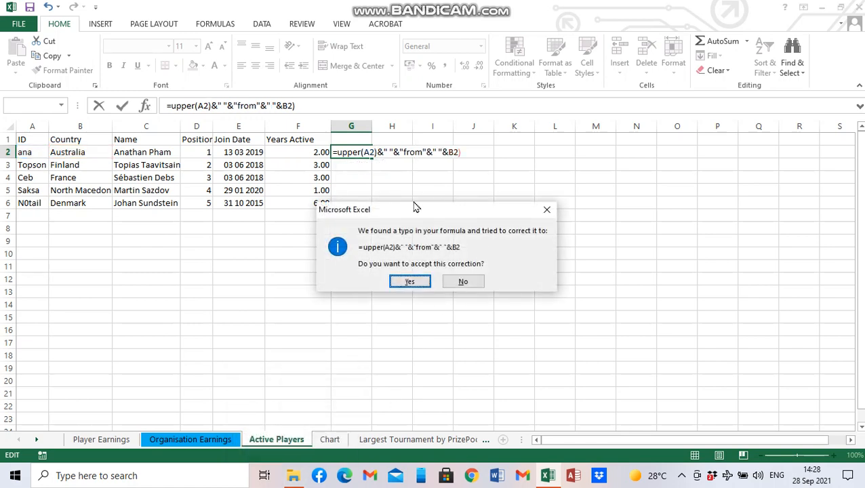
pyautogui.click(401, 281)
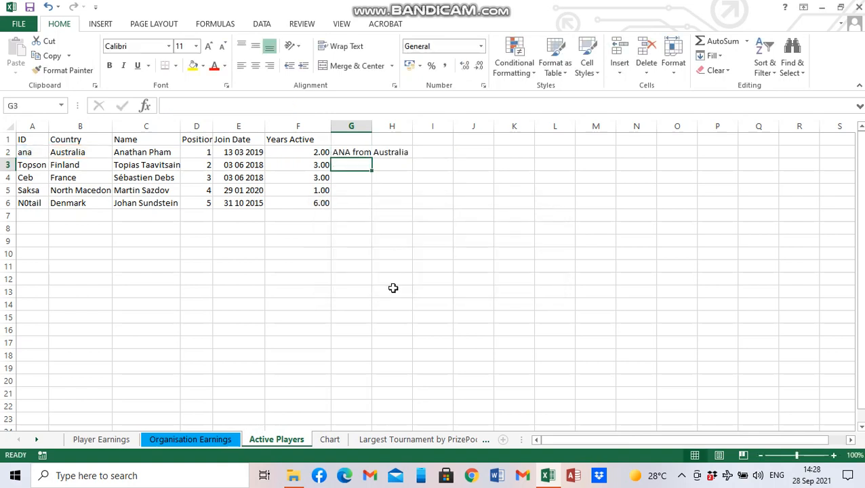
# Fill the combined ID and country formula in G2 down through G6
pyautogui.click(335, 152)
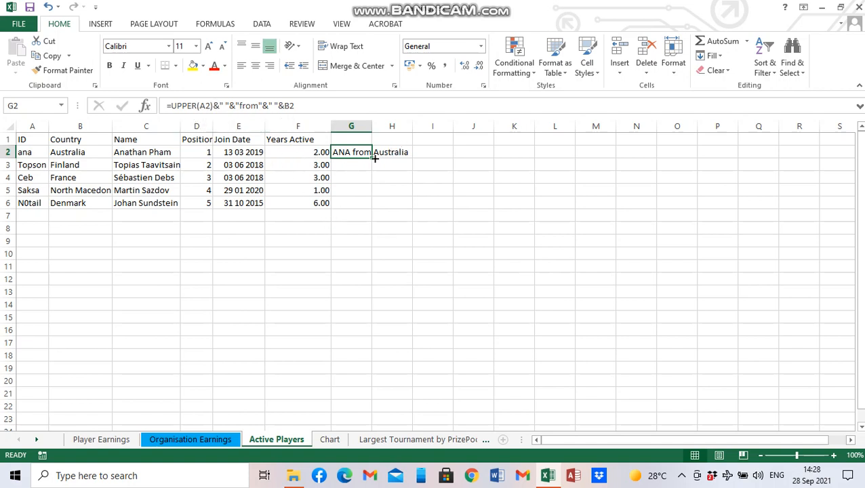
pyautogui.moveTo(372, 157); pyautogui.dragTo(375, 205)
pyautogui.click(389, 280)
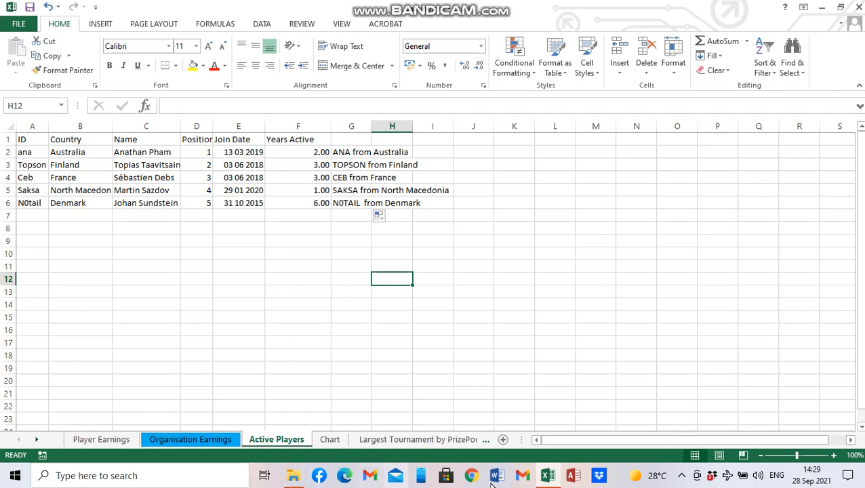
pyautogui.click(680, 475)
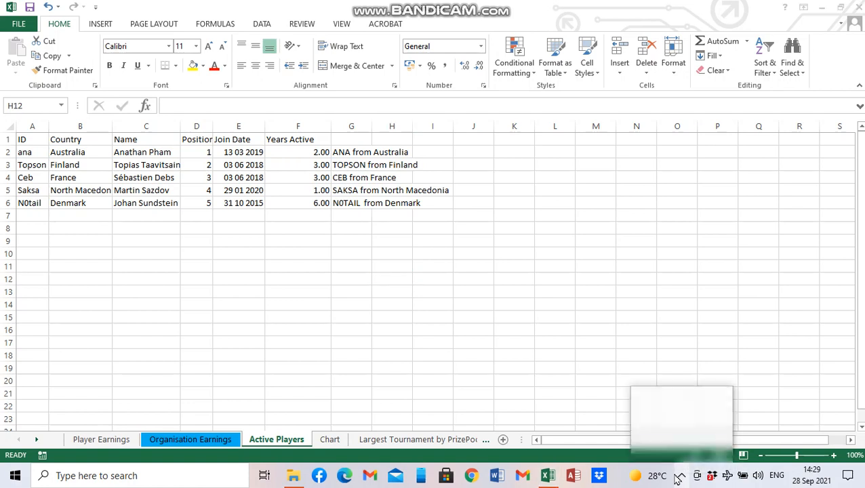
pyautogui.click(694, 450)
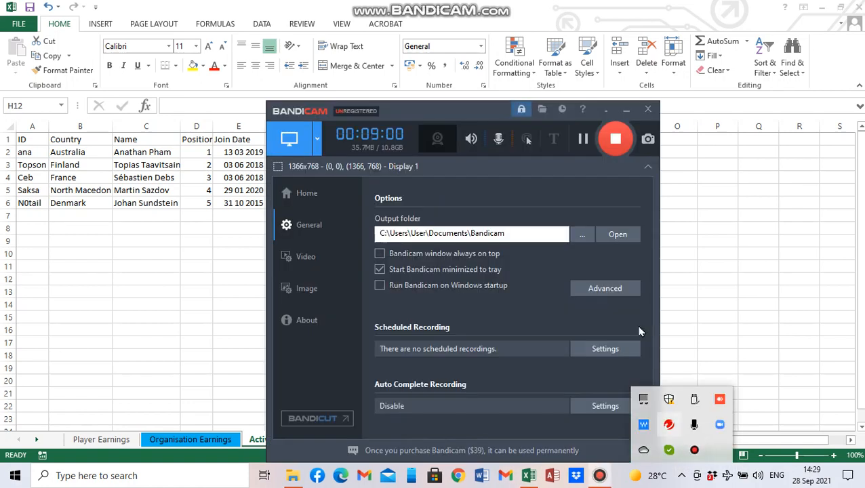